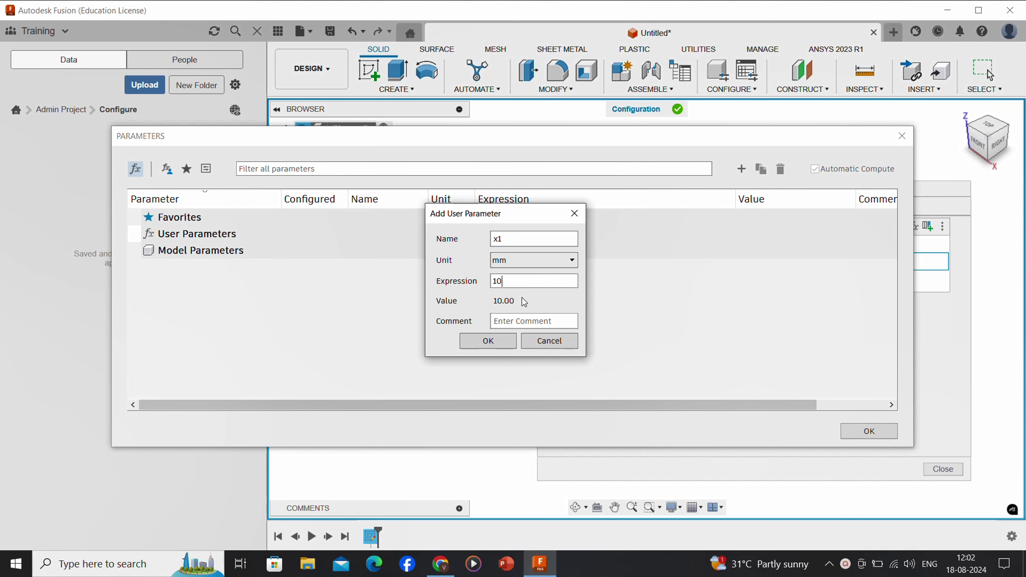
Add user parameters x1 of 10 mm and x2 of 2 mm, and mark both as configured
click(500, 346)
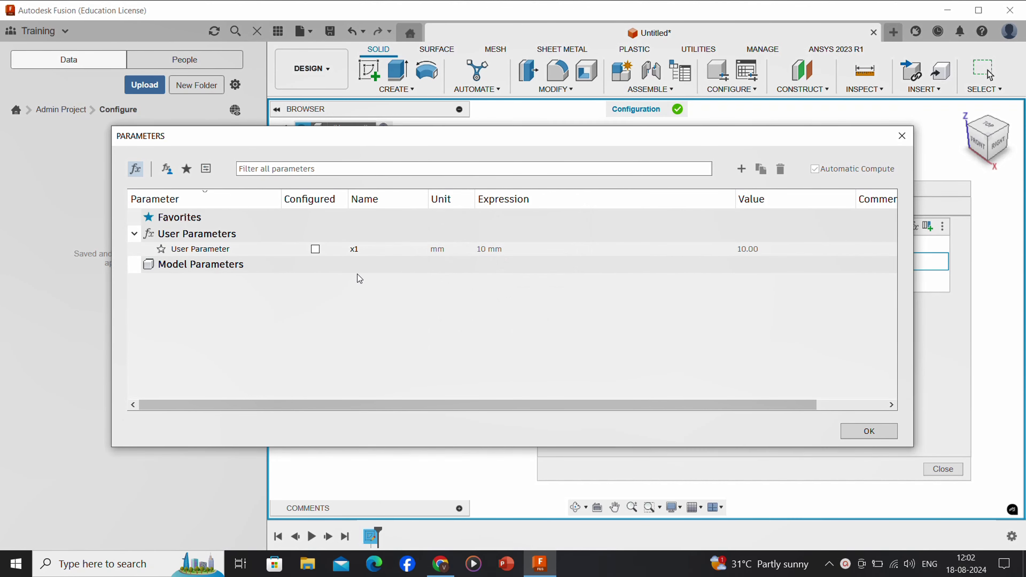
click(315, 249)
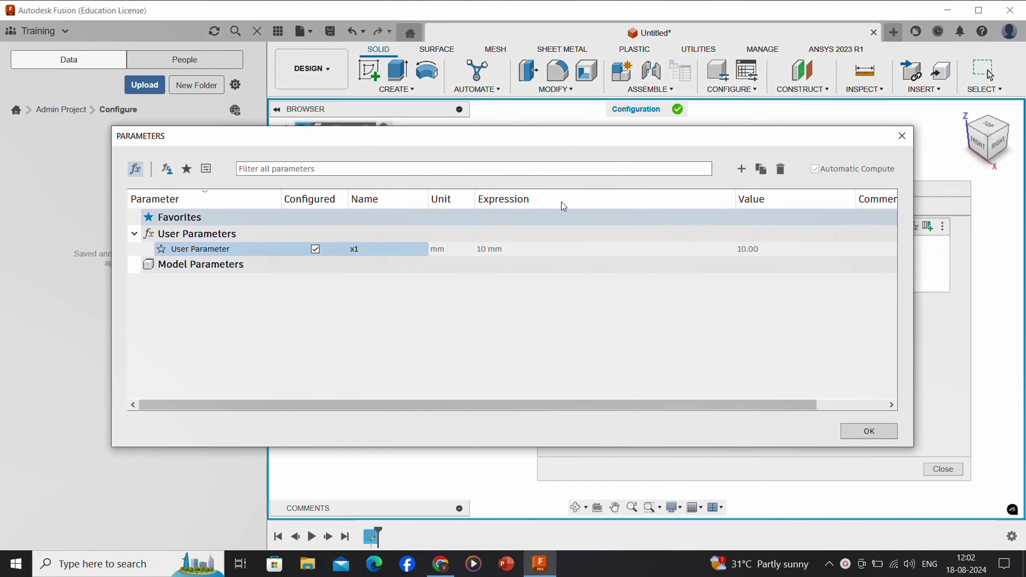
click(743, 168)
text(x)
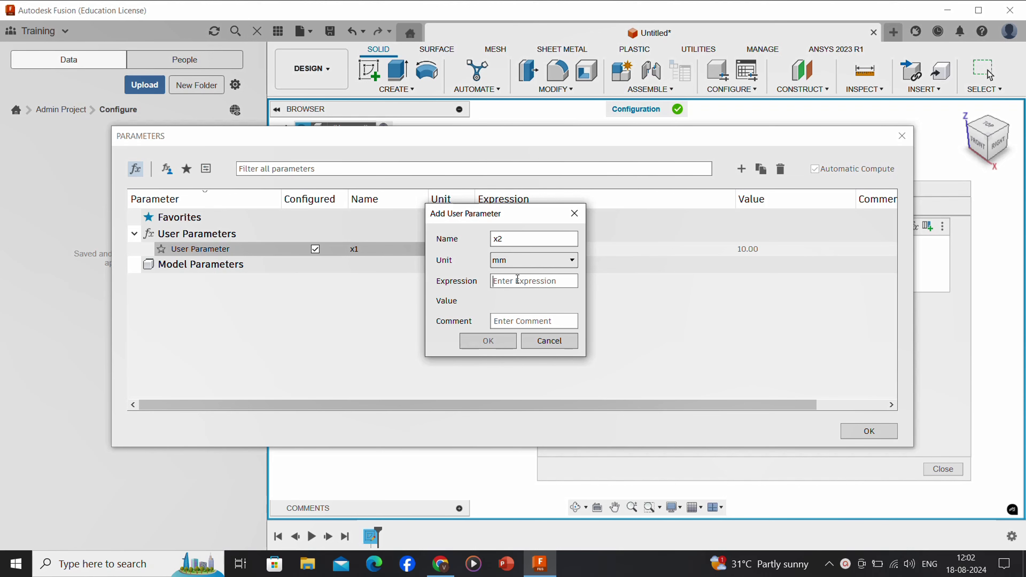
text(2)
click(488, 340)
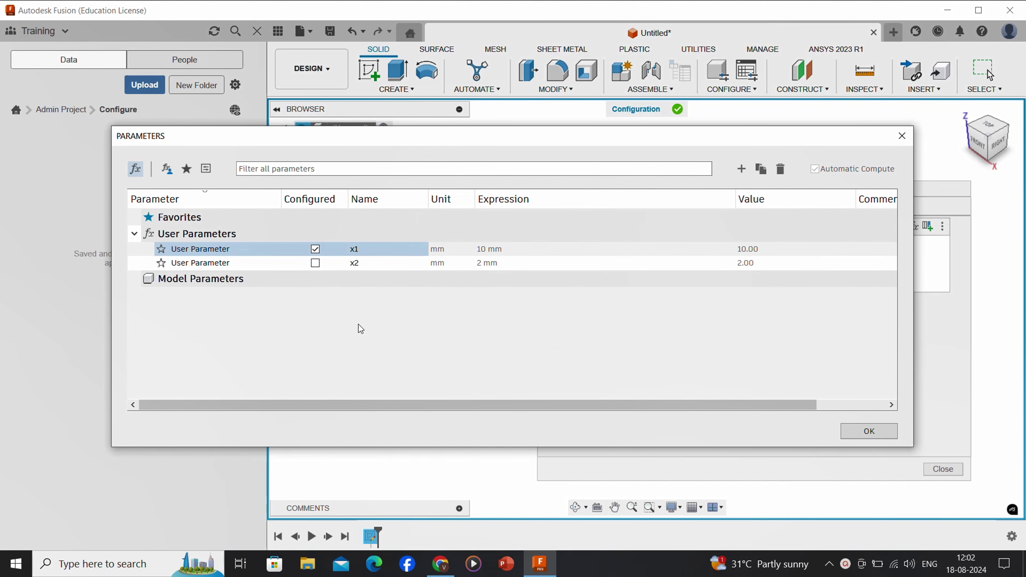
click(317, 268)
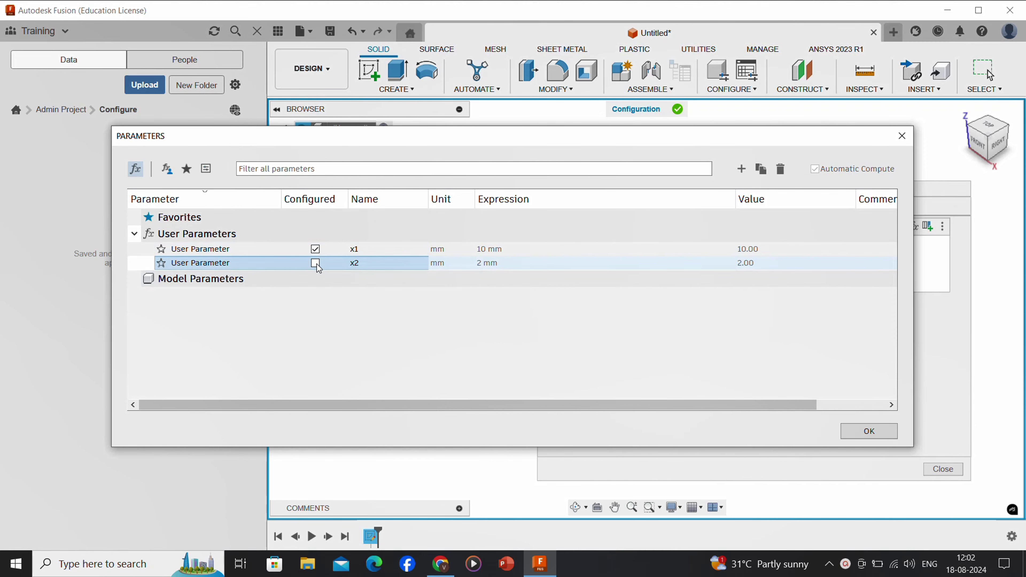
click(315, 263)
click(868, 430)
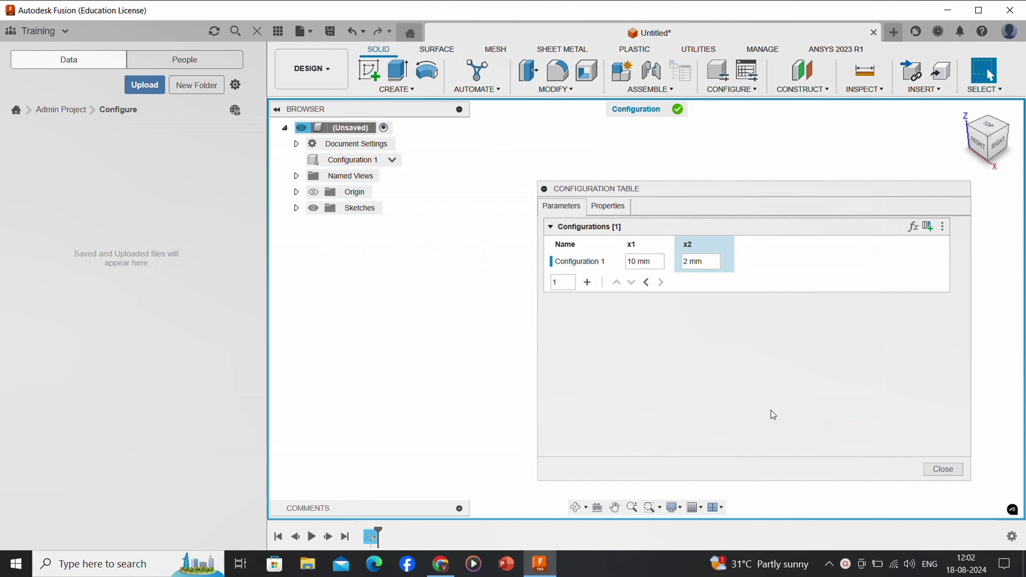
Rename Configuration 1 to 10x20 in the configuration table and close the table
click(592, 262)
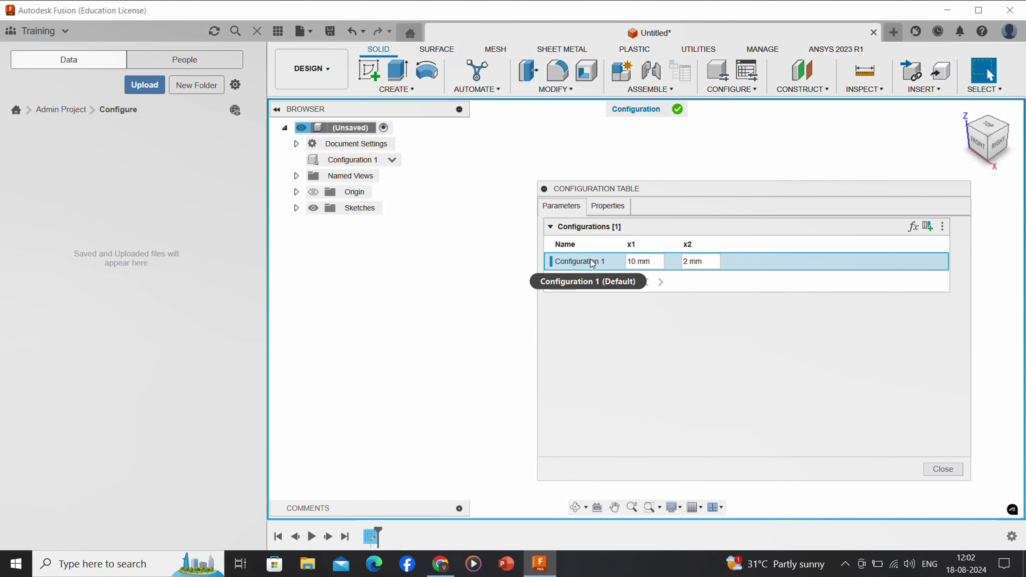
right_click(600, 263)
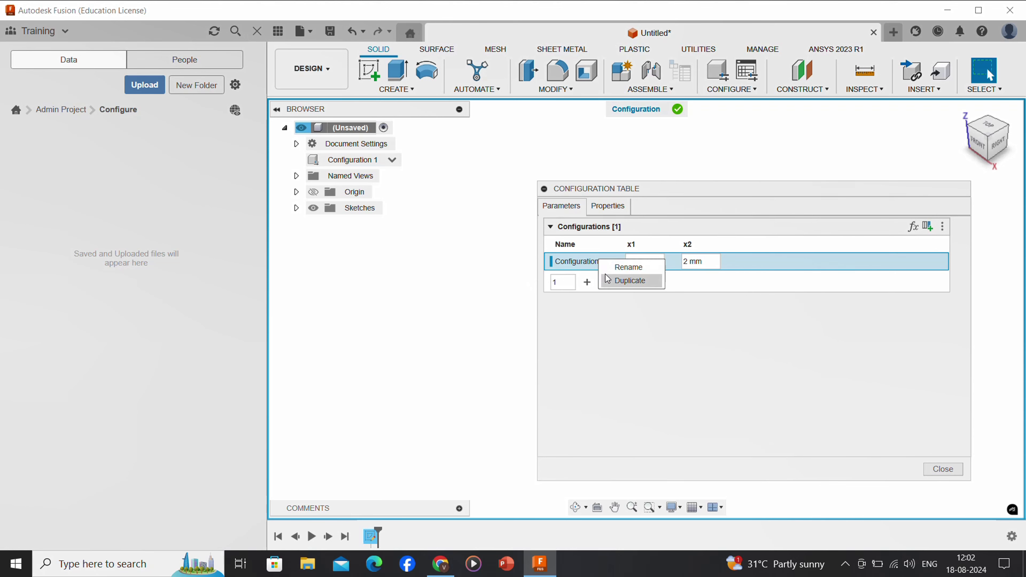
click(616, 266)
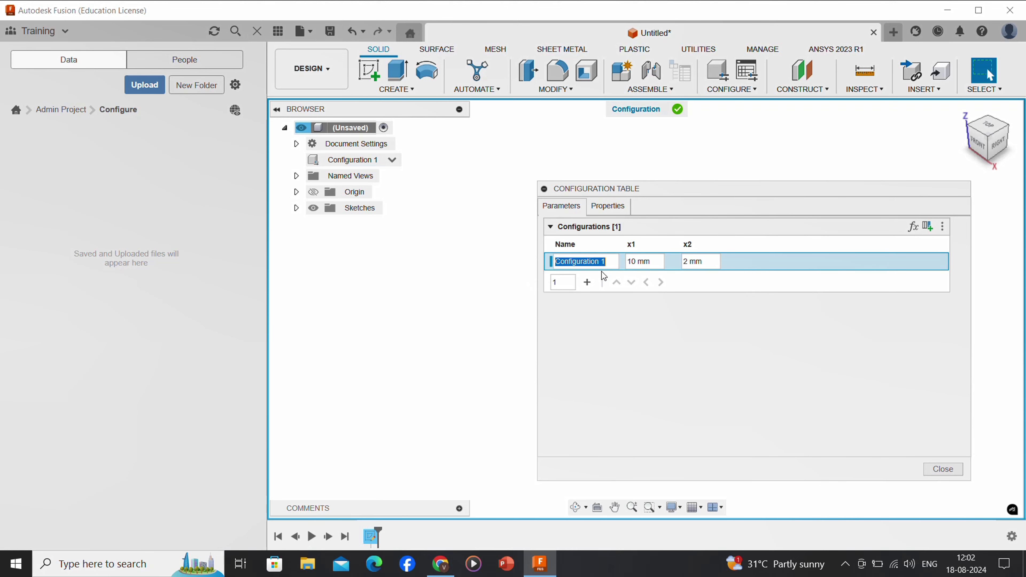
text(10x20)
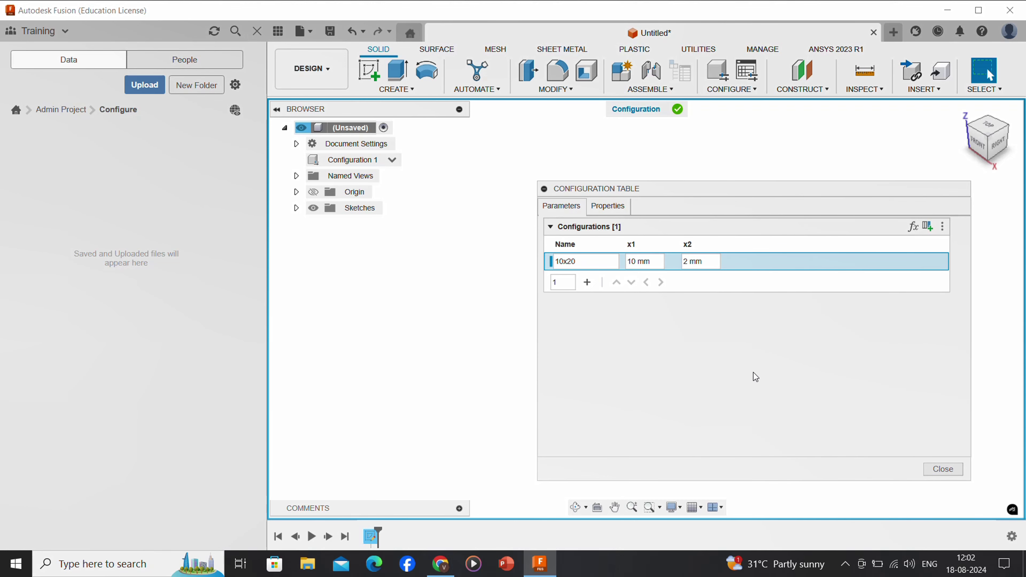
click(944, 469)
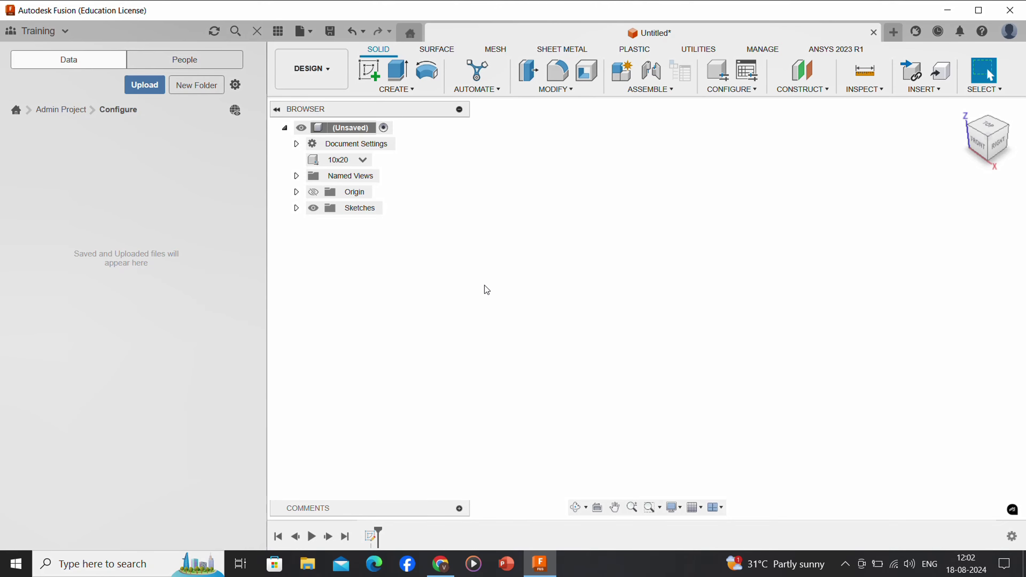
Sketch a six-sided circumscribed polygon with sides about 45 mm long, centred on the origin of the front plane
click(368, 72)
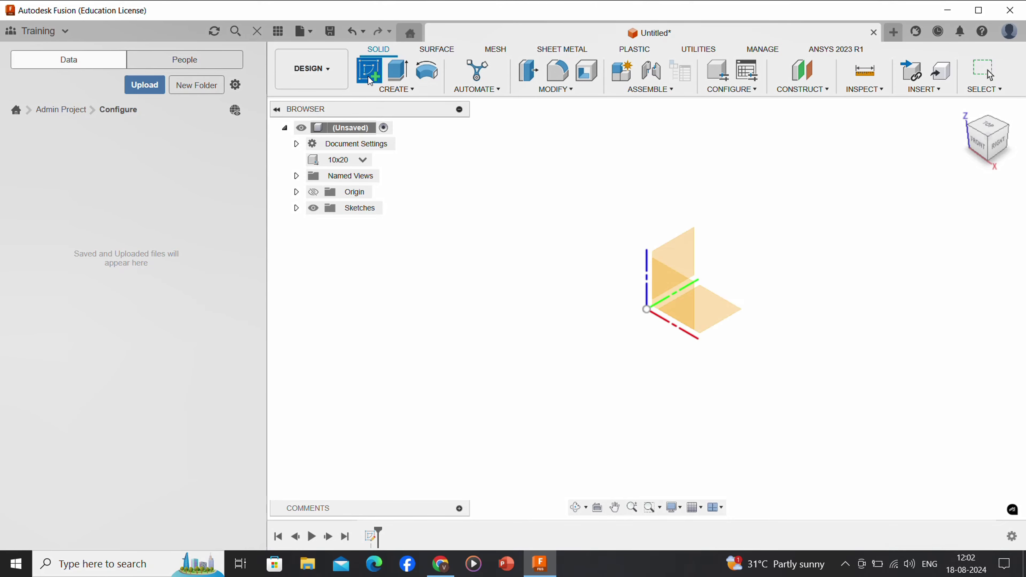
click(674, 282)
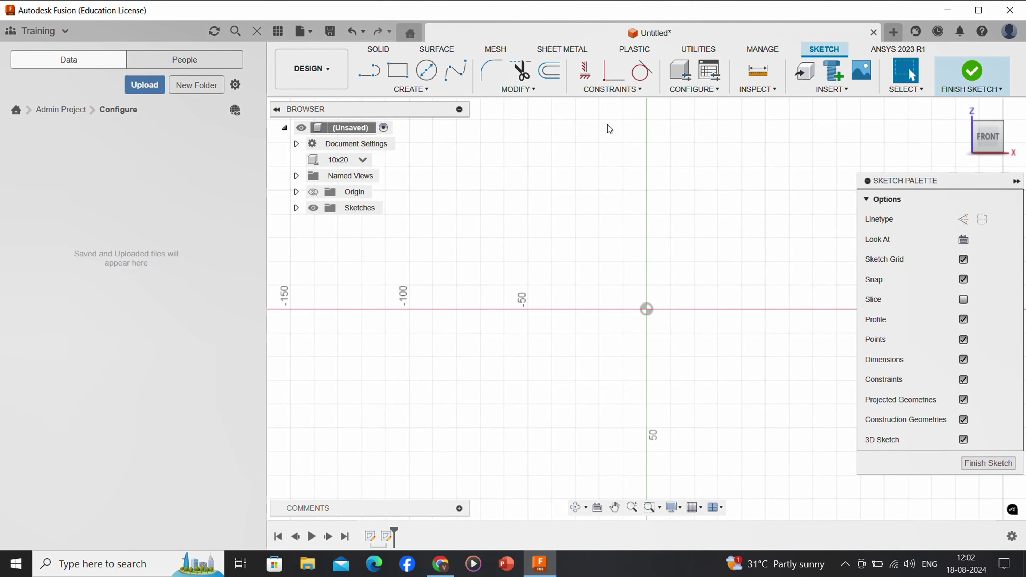
click(398, 91)
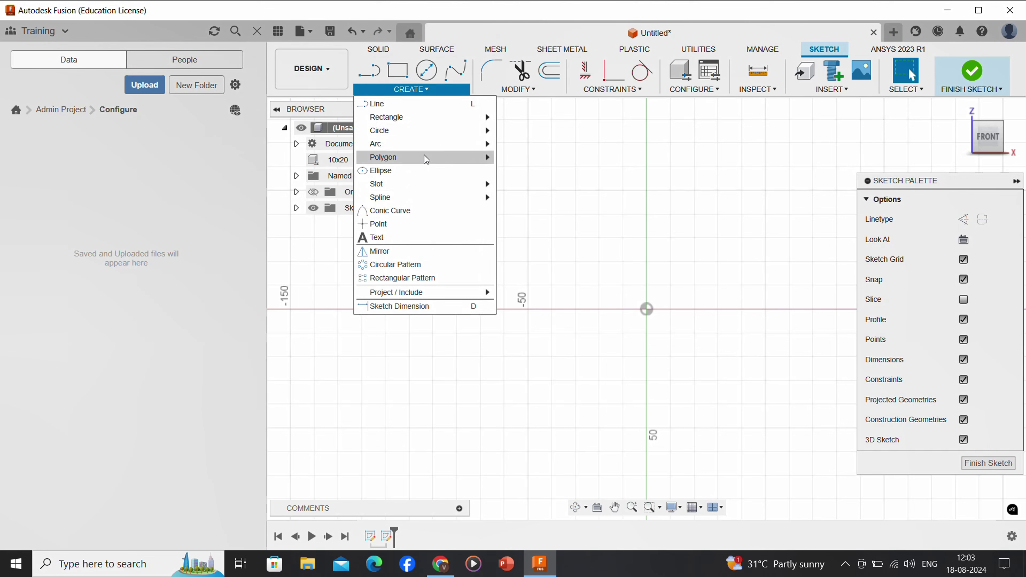
mouse_move(426, 156)
click(507, 158)
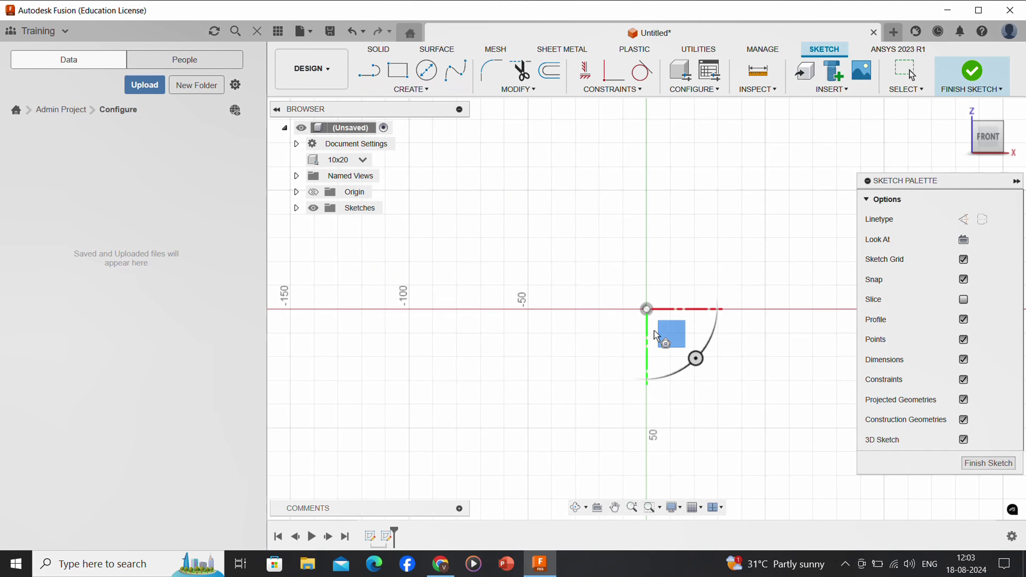
click(646, 309)
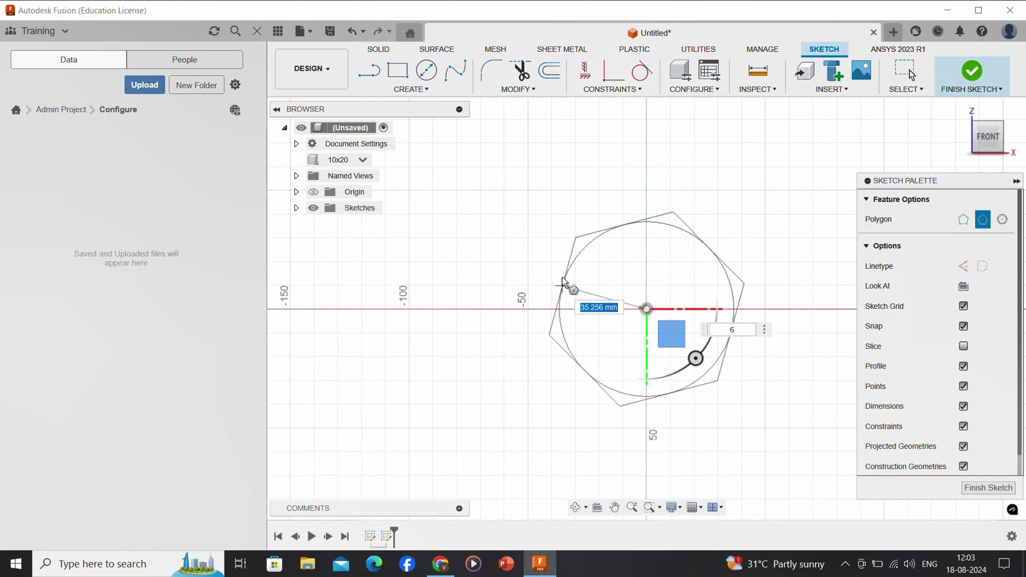
click(562, 272)
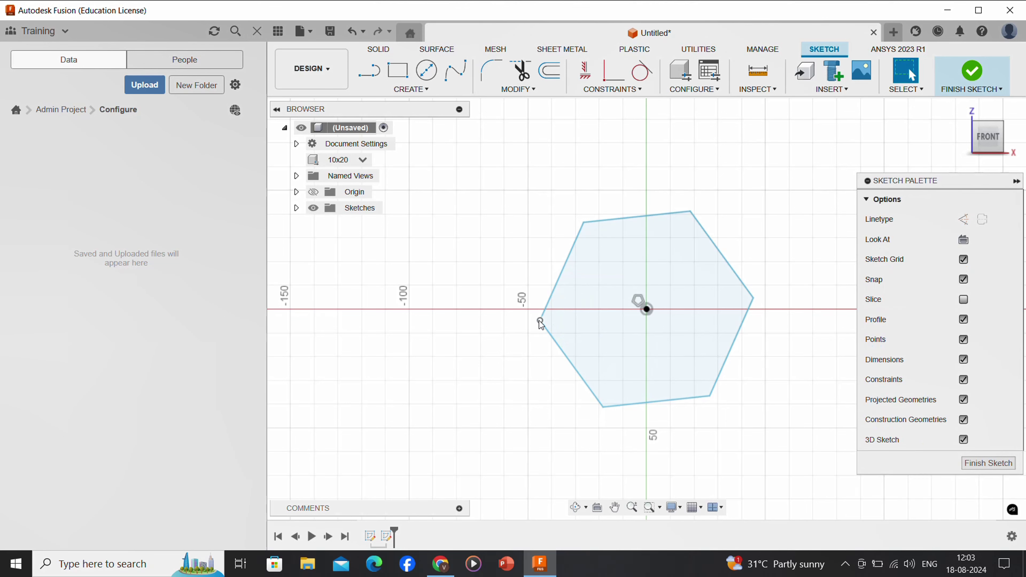
Align the hexagon's left vertex horizontally with the origin using a Horizontal/Vertical constraint
click(540, 321)
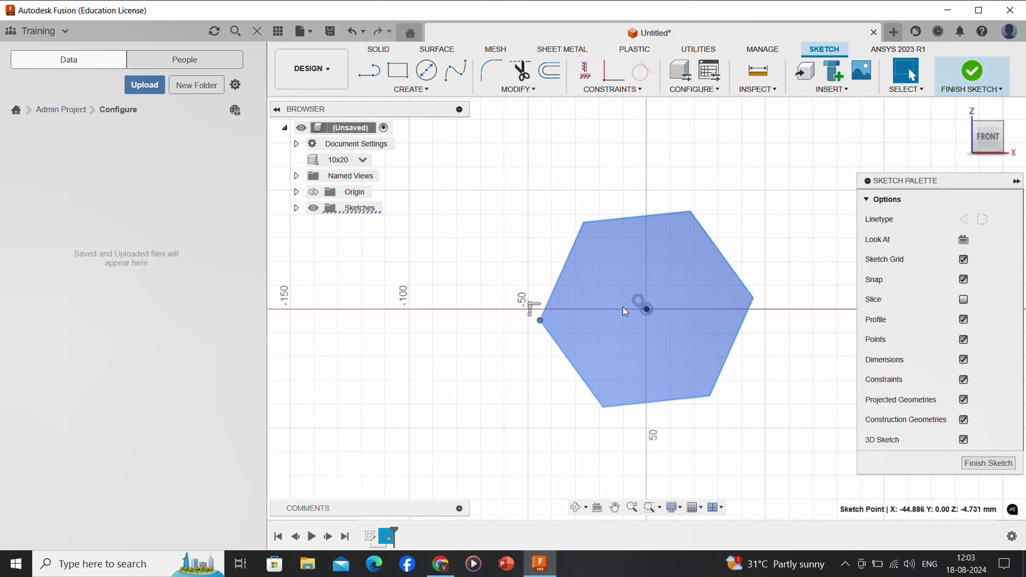
shift+click(647, 310)
click(585, 70)
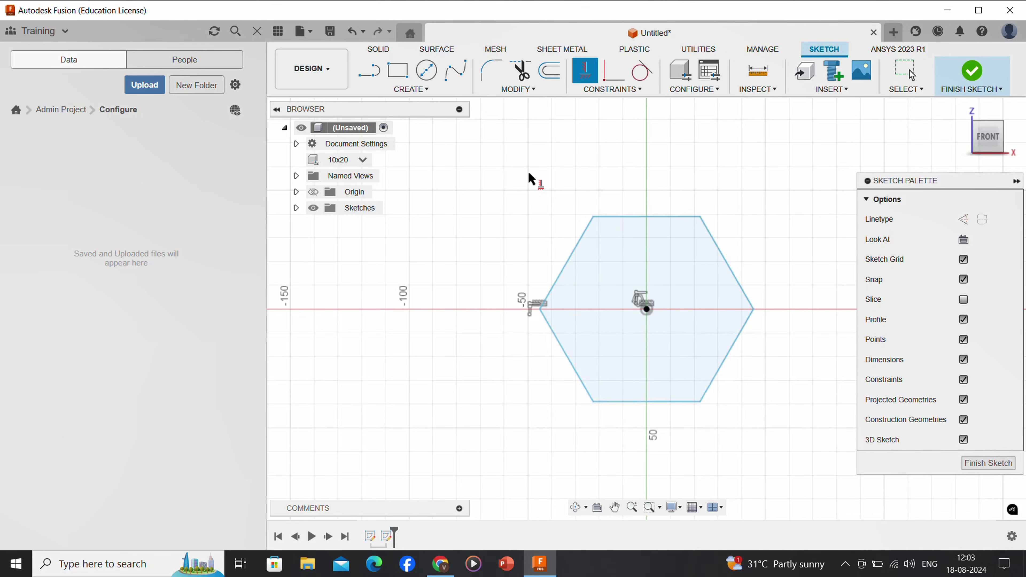
Dimension the hexagon's top edge and set its length to the parameter x1
click(428, 90)
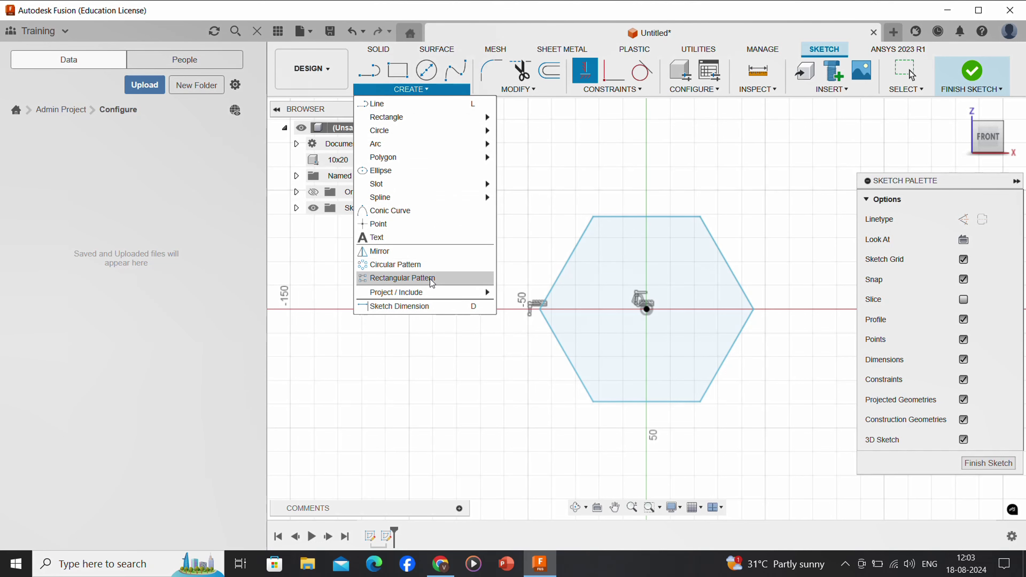
click(437, 306)
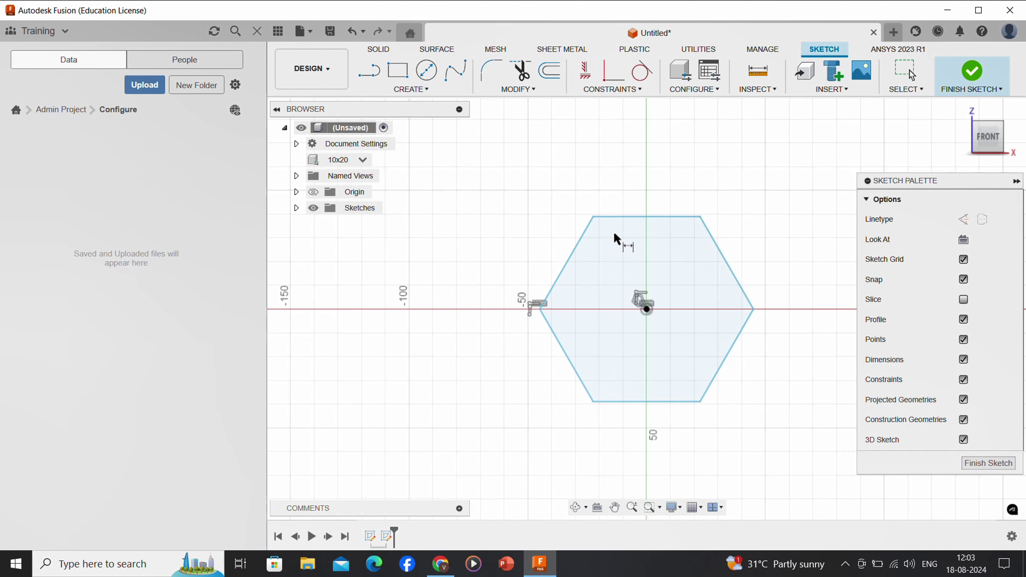
click(624, 217)
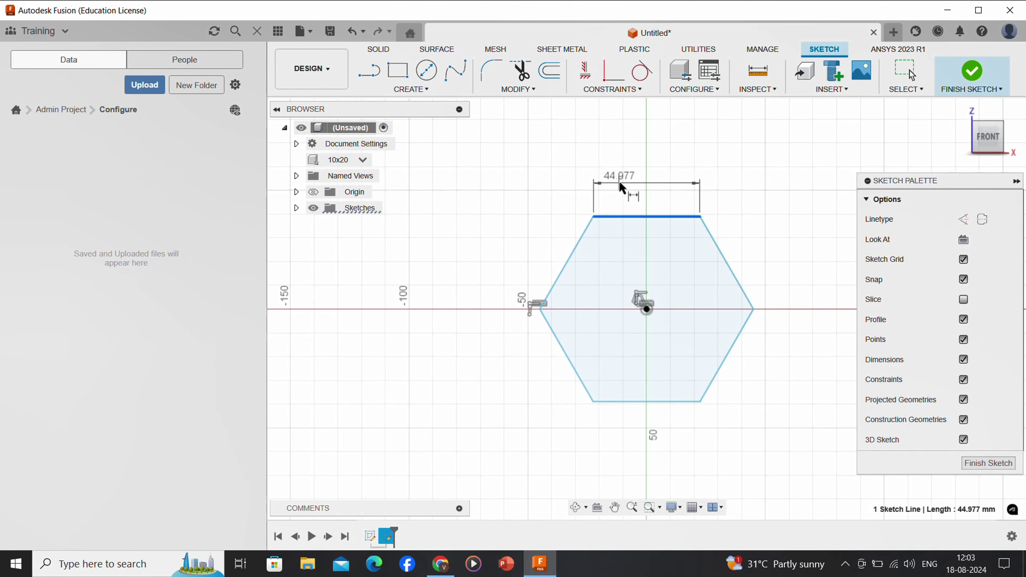
click(618, 190)
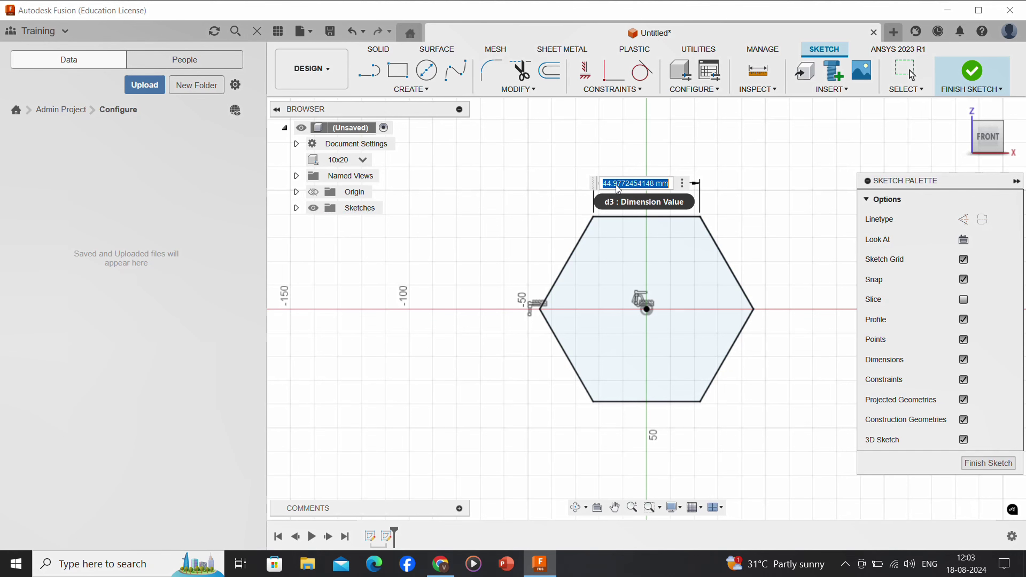
text(x1)
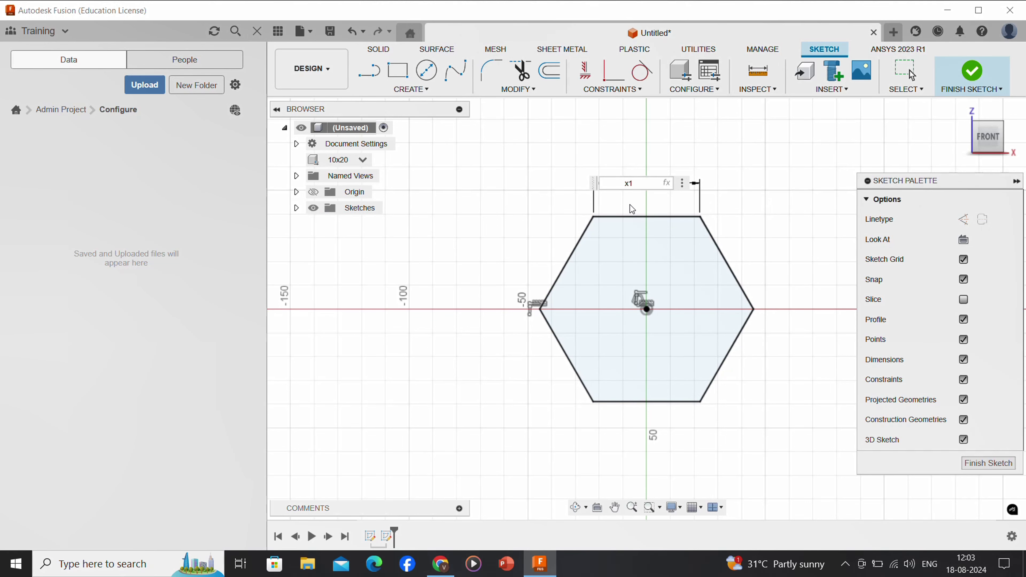
key(Return)
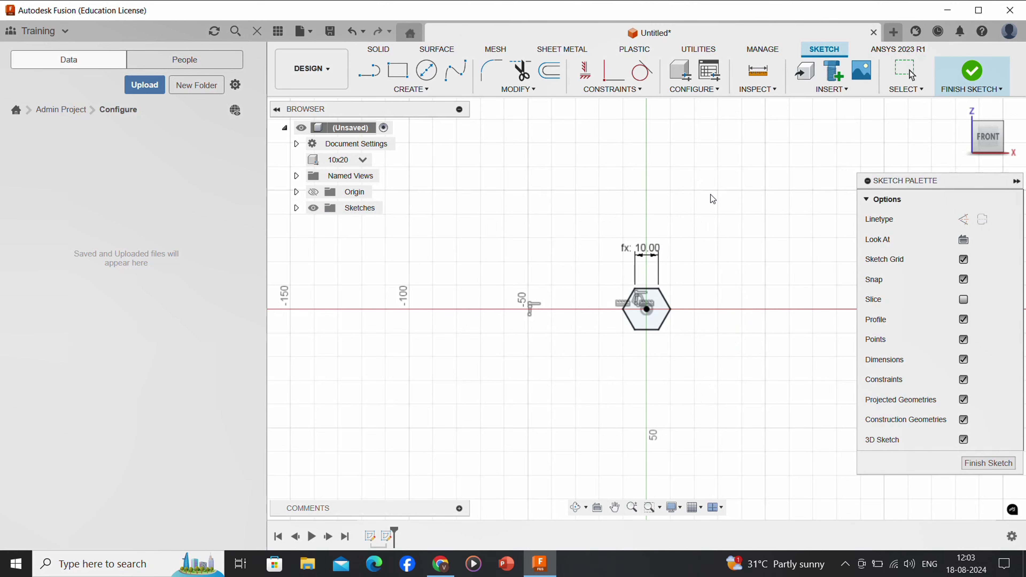
Finish the sketch and extrude the hexagon profile by x1*.75 as a new body
scroll(675, 300, up, 4)
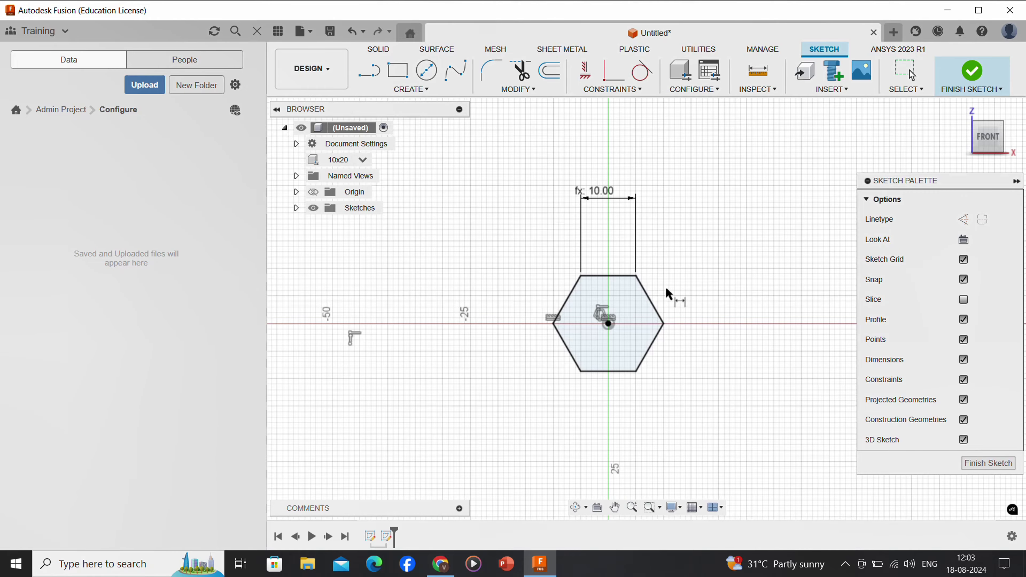
mouse_move(665, 286)
shift+middle_down()
mouse_move(657, 270)
mouse_move(671, 243)
mouse_move(690, 256)
mouse_move(662, 220)
mouse_move(674, 221)
shift+middle_up()
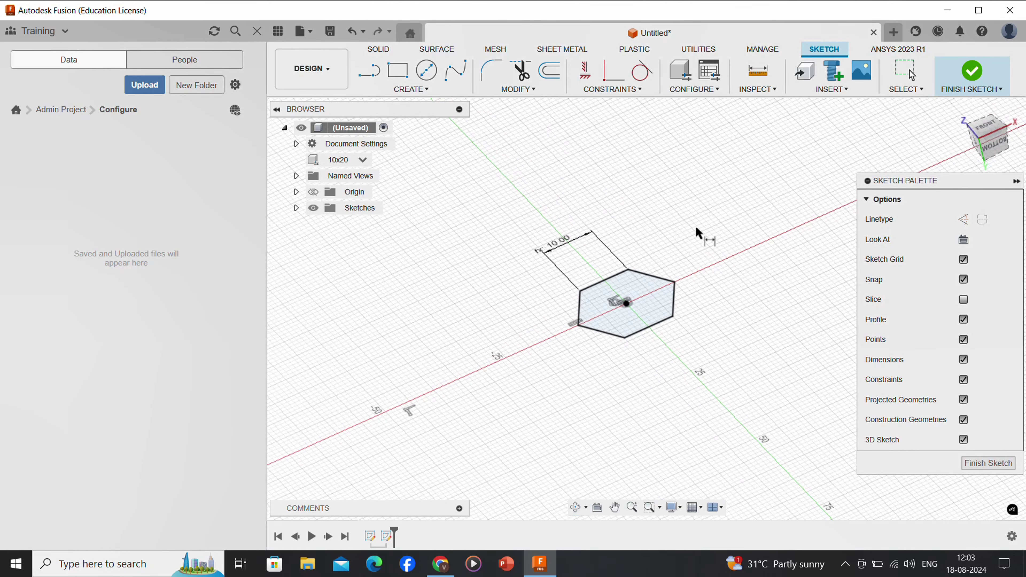
click(971, 71)
click(390, 69)
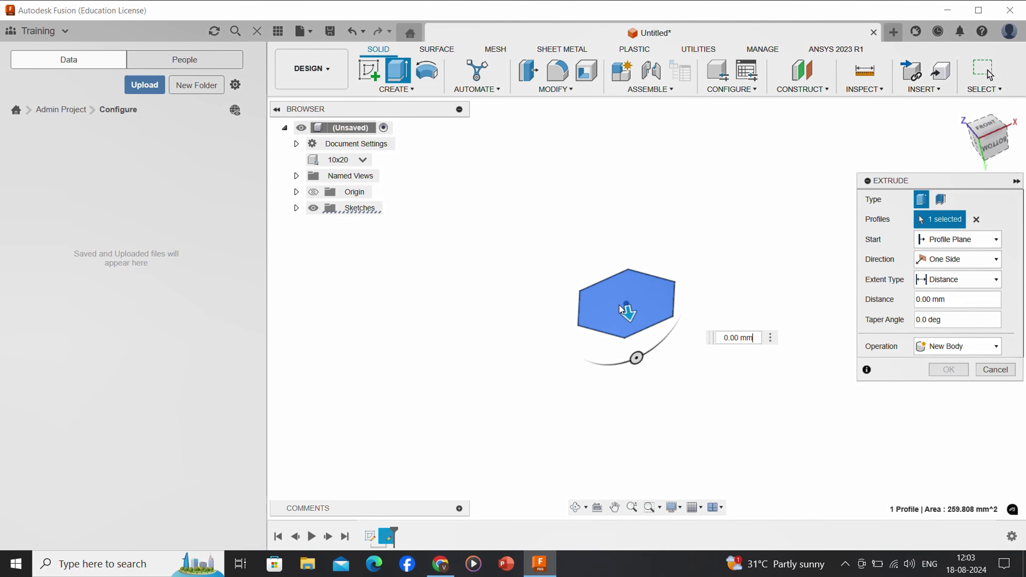
drag(628, 311, 699, 376)
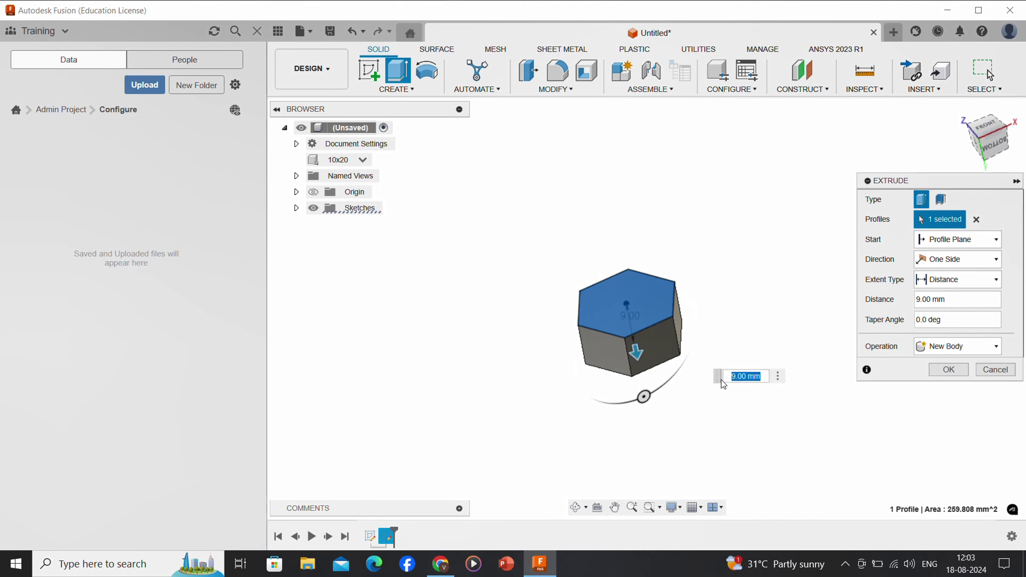
text(x1)
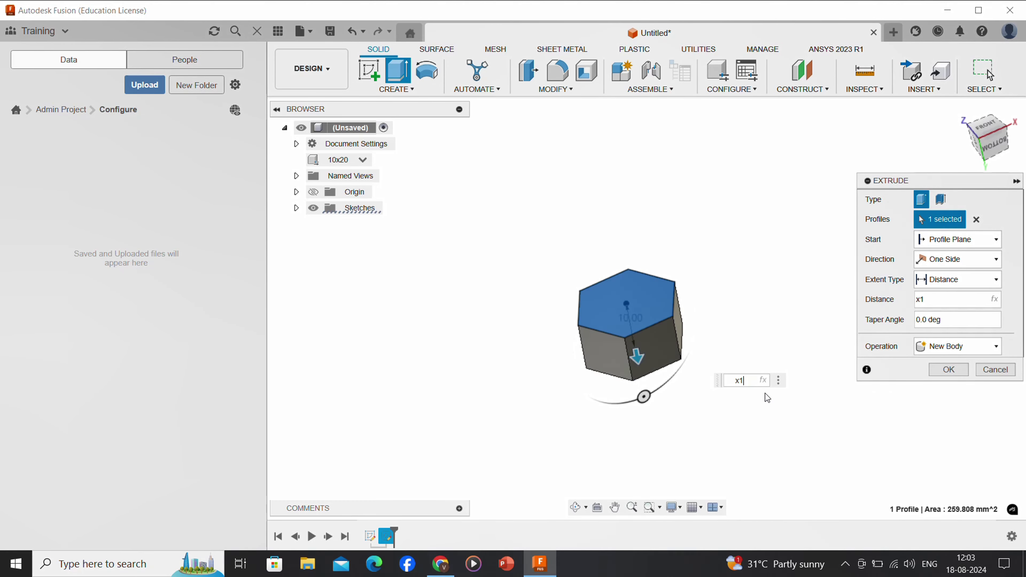
text(*.75)
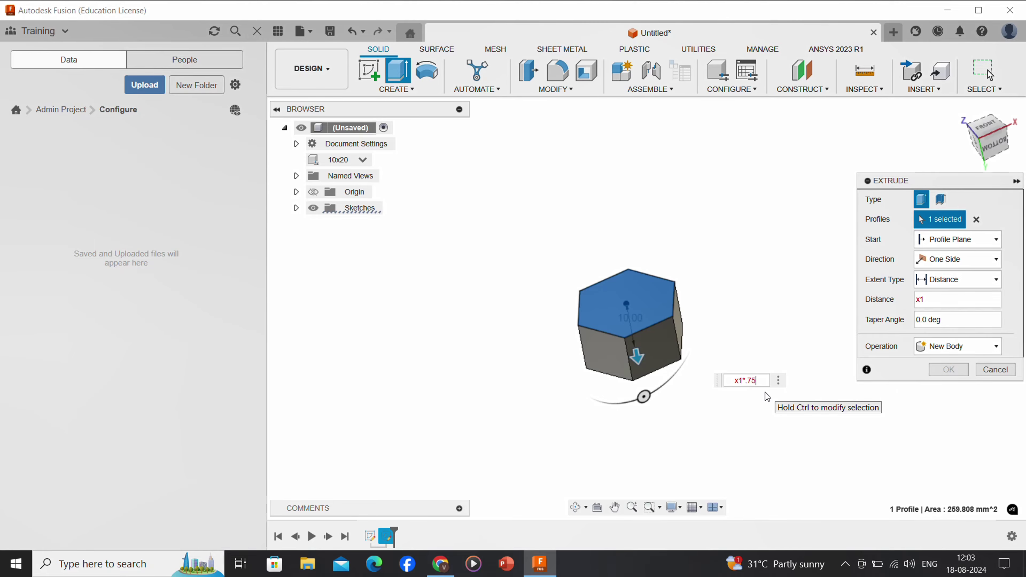
key(Return)
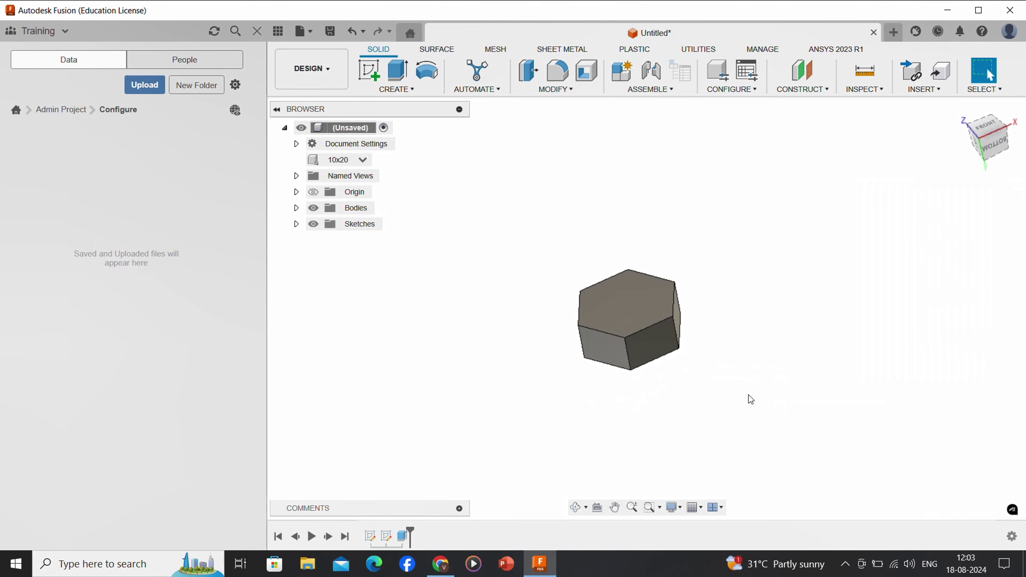
Sketch a centre circle with diameter x1 on the hexagon head's back face, centred on the origin
shift+middle_drag(749, 394, 712, 307)
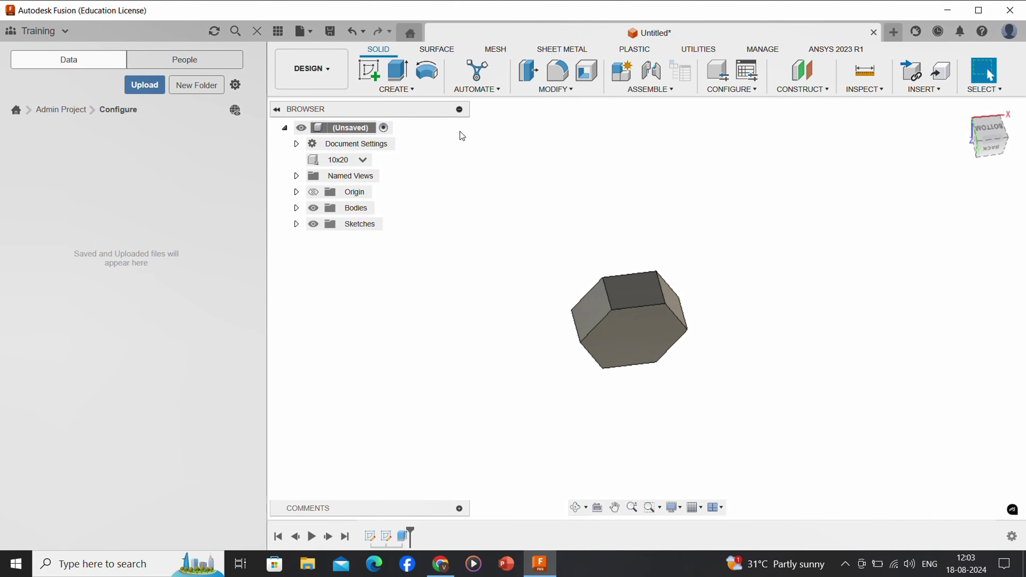
click(370, 70)
click(645, 322)
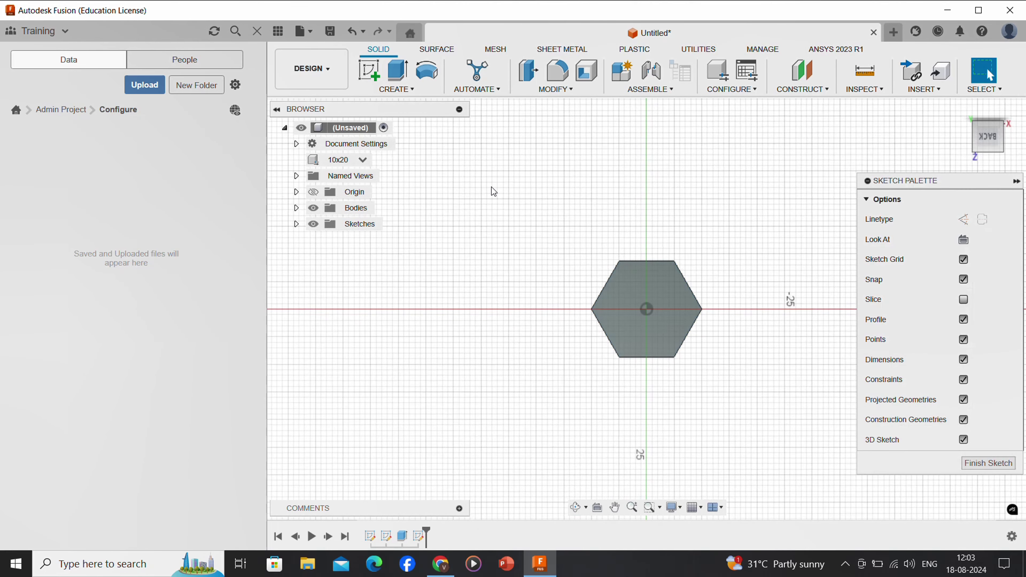
key(c)
click(646, 310)
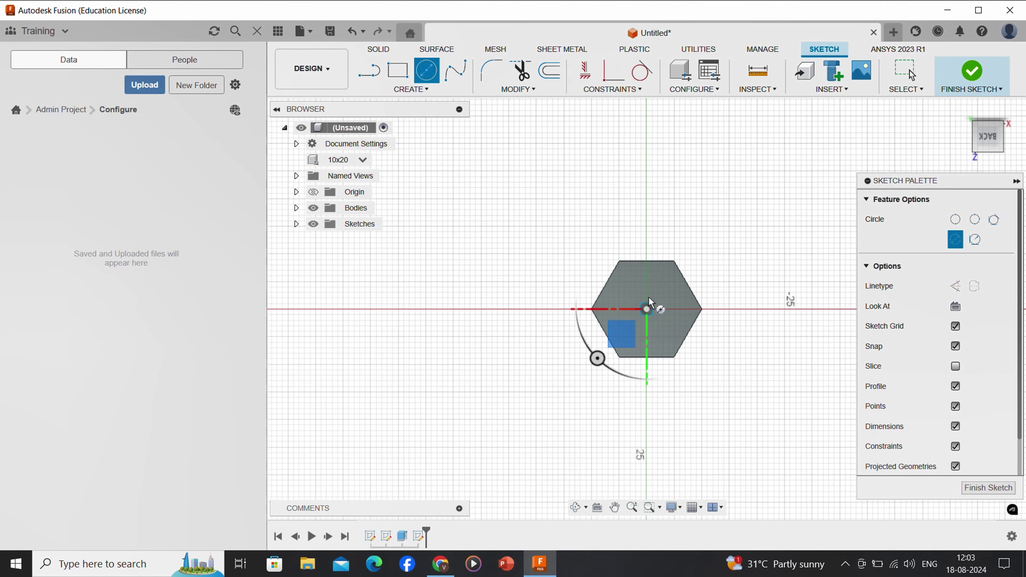
text(x1)
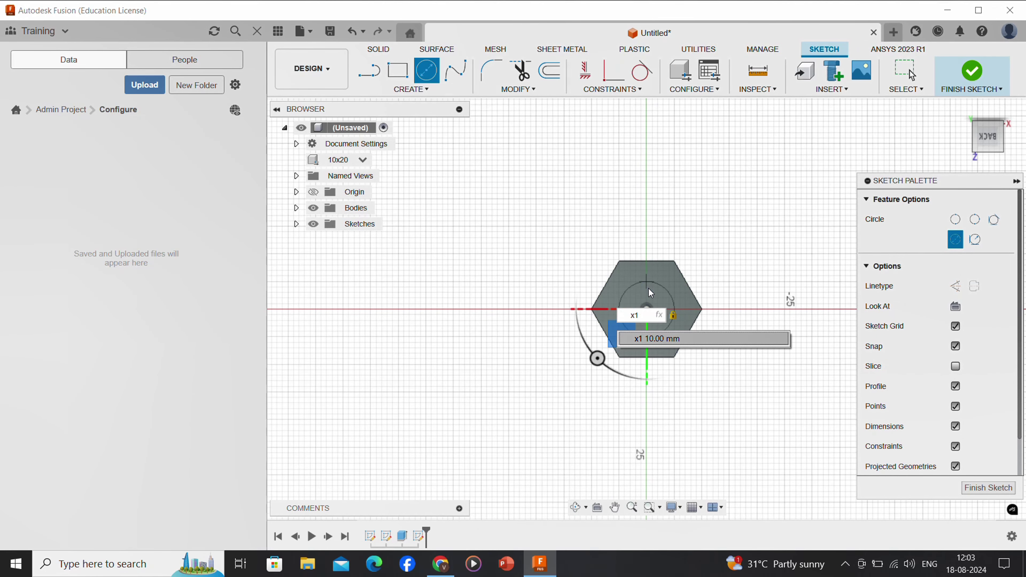
click(670, 341)
key(Return)
shift+middle_drag(614, 246, 675, 259)
key(Escape)
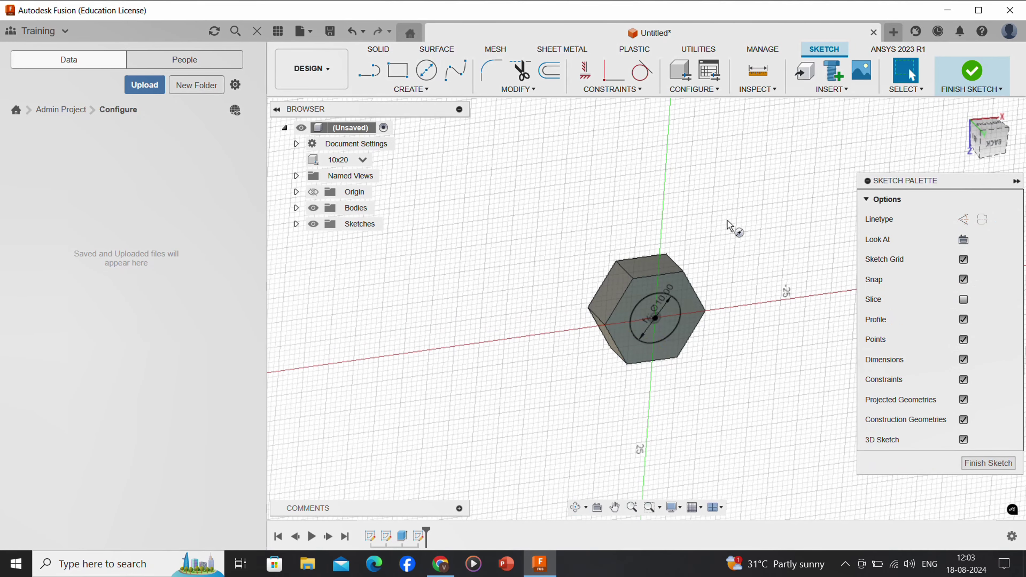
Finish the sketch and extrude the circle outward by x1*2 as a shank joined to the hexagonal head
click(955, 79)
click(397, 72)
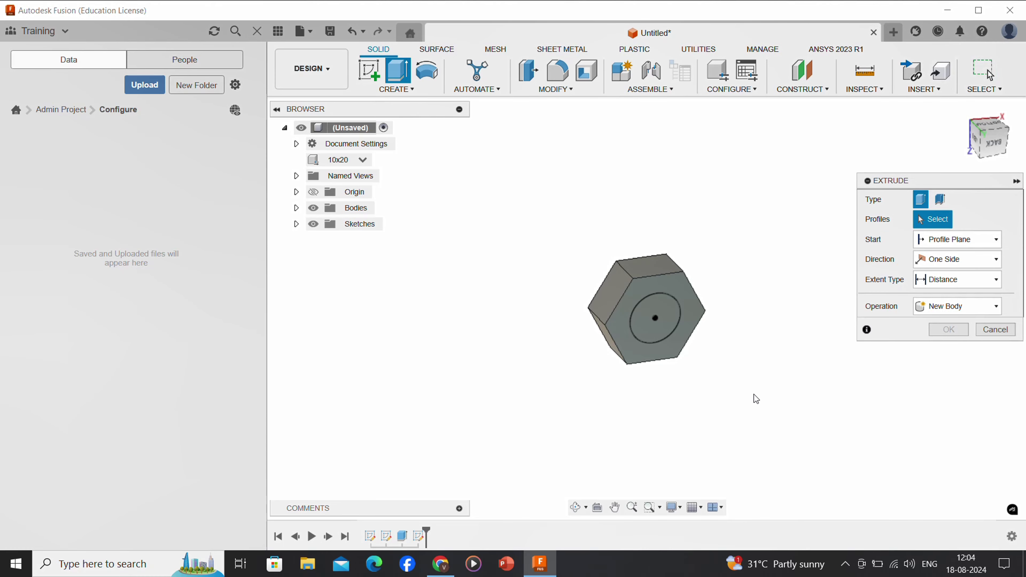
click(679, 316)
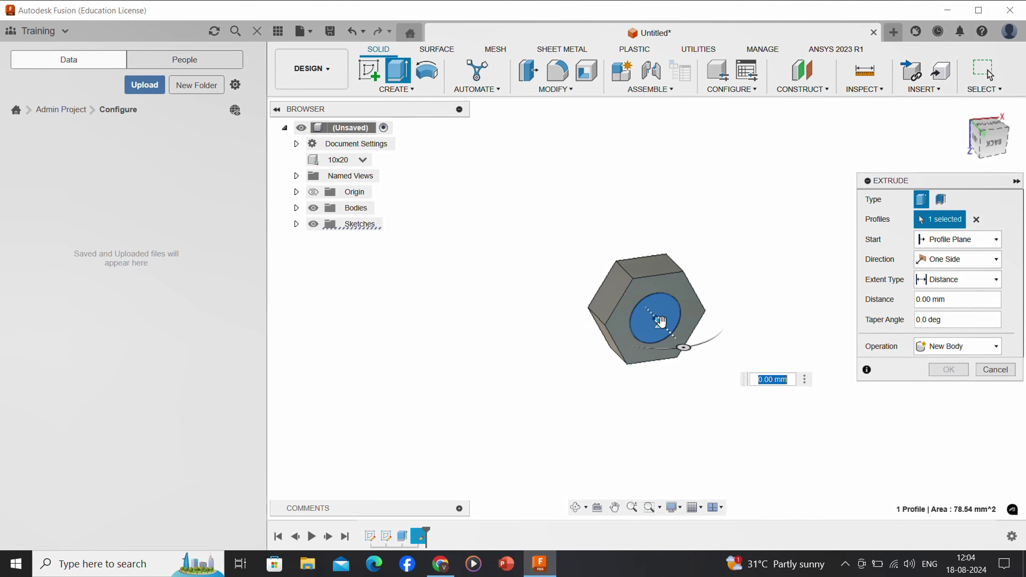
drag(661, 321, 802, 408)
text(x)
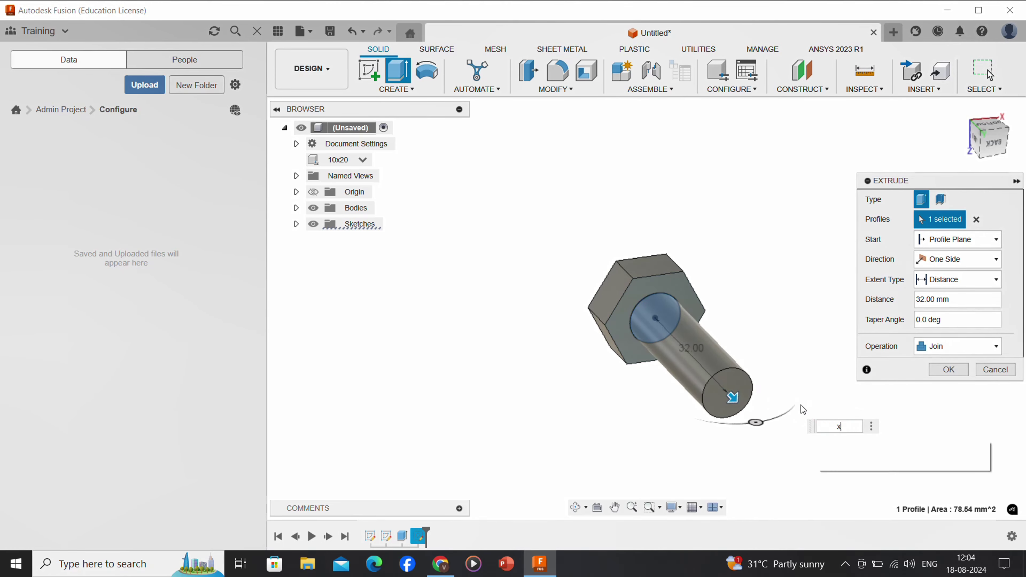
text(1*2)
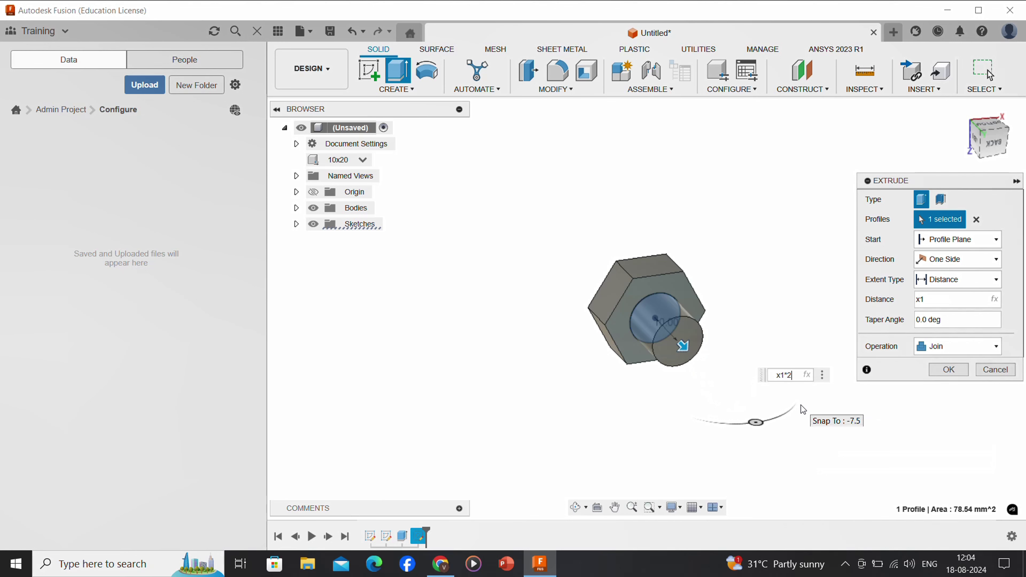
key(BackSpace)
key(BackSpace)
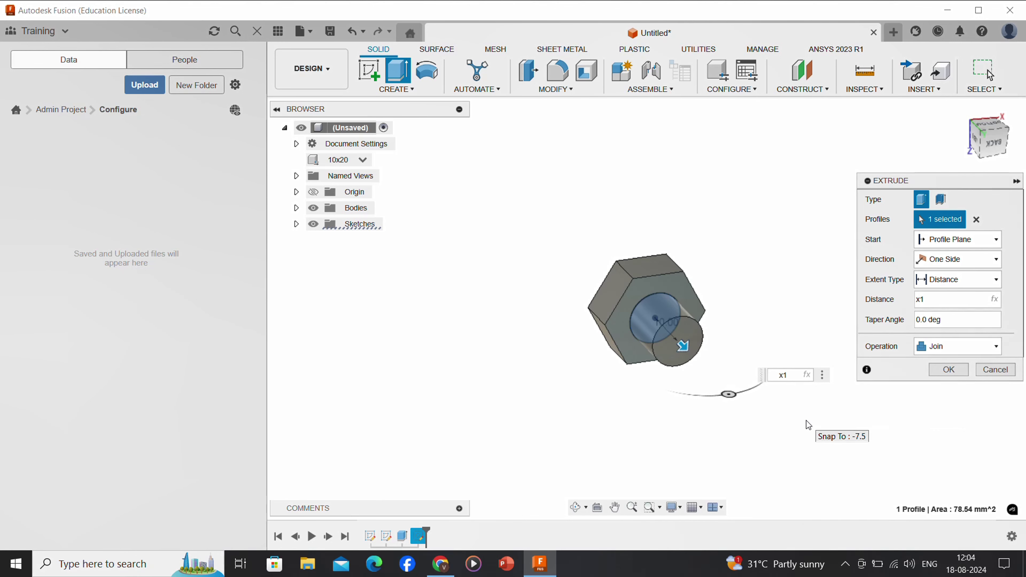
key(Return)
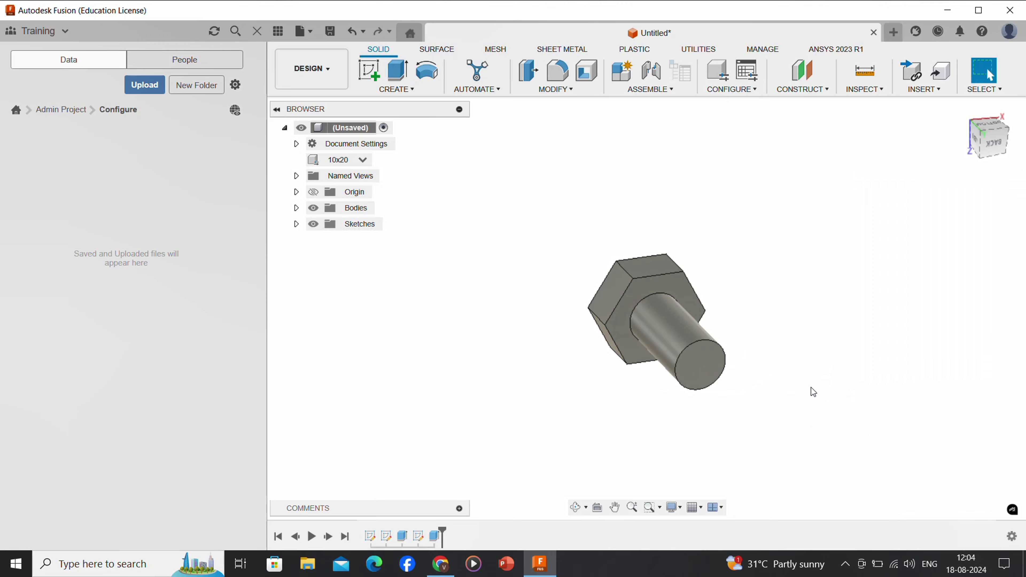
shift+middle_drag(811, 387, 714, 350)
drag(714, 350, 766, 337)
key(Escape)
shift+middle_drag(766, 337, 745, 318)
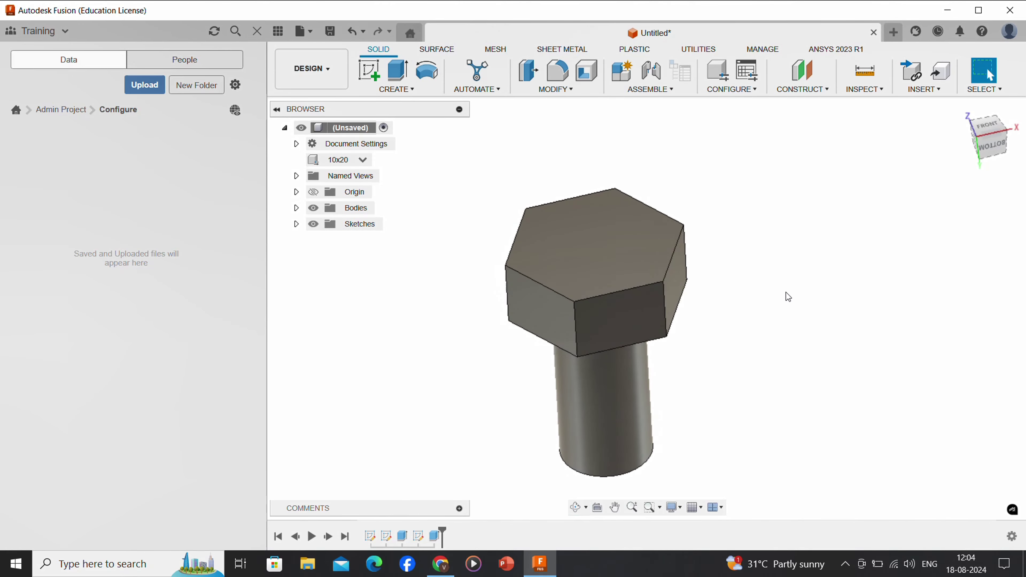
Open the configuration table and add a second configuration named 20x40
click(724, 91)
click(728, 103)
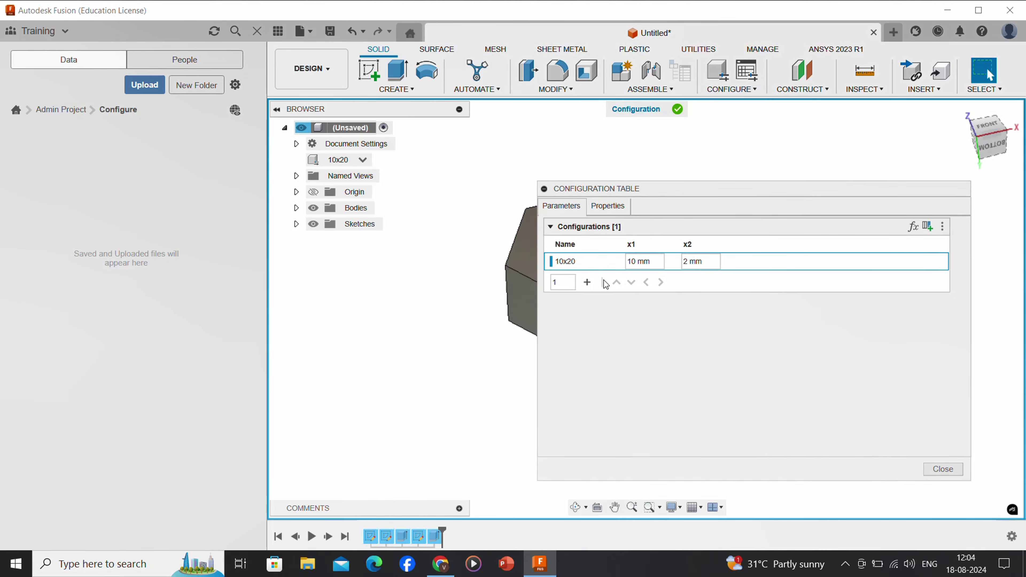
click(587, 281)
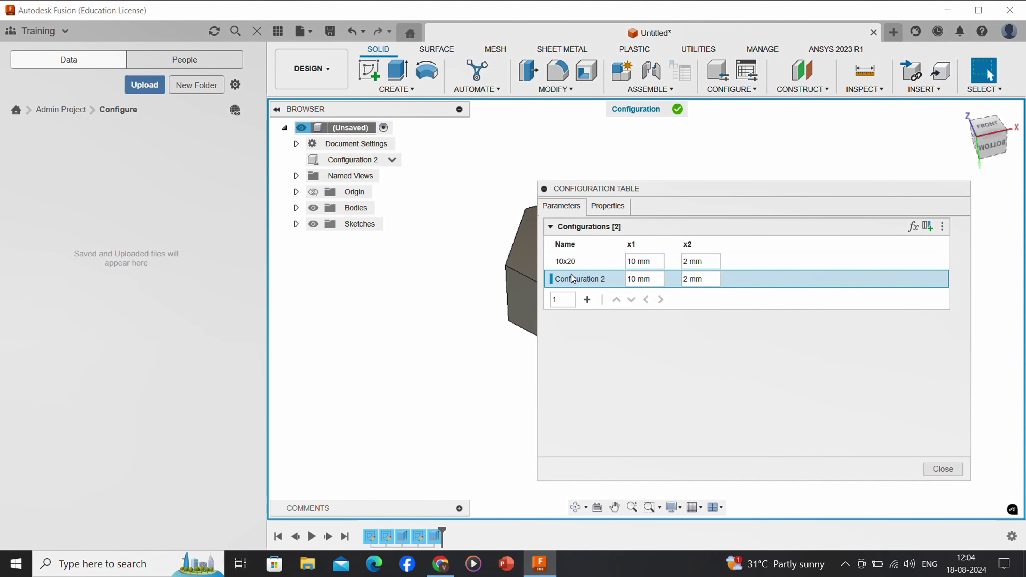
right_click(594, 283)
click(611, 294)
text(20x40)
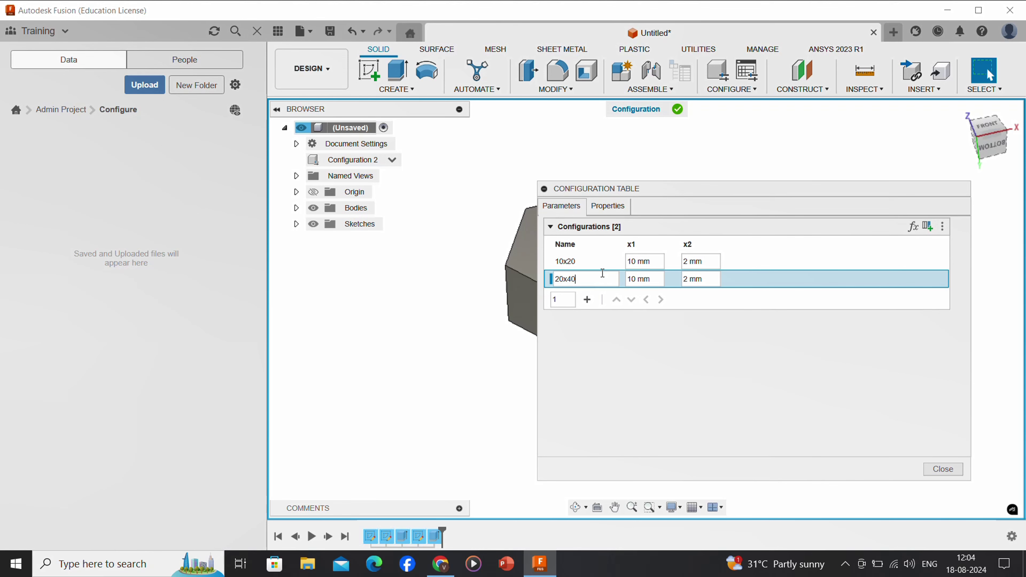
Add a third configuration to the table and rename it 15x30
click(587, 299)
right_click(602, 298)
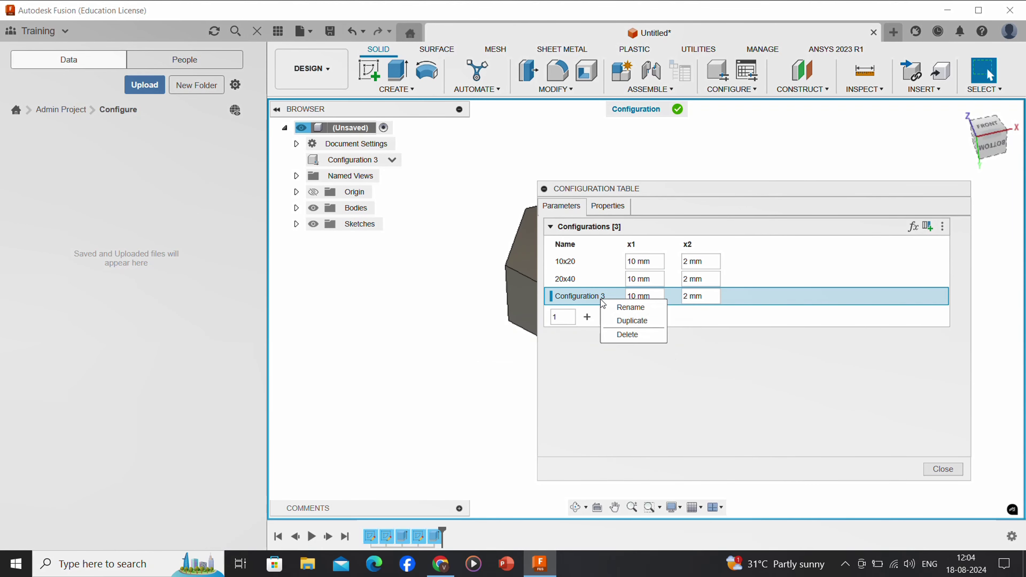
click(608, 314)
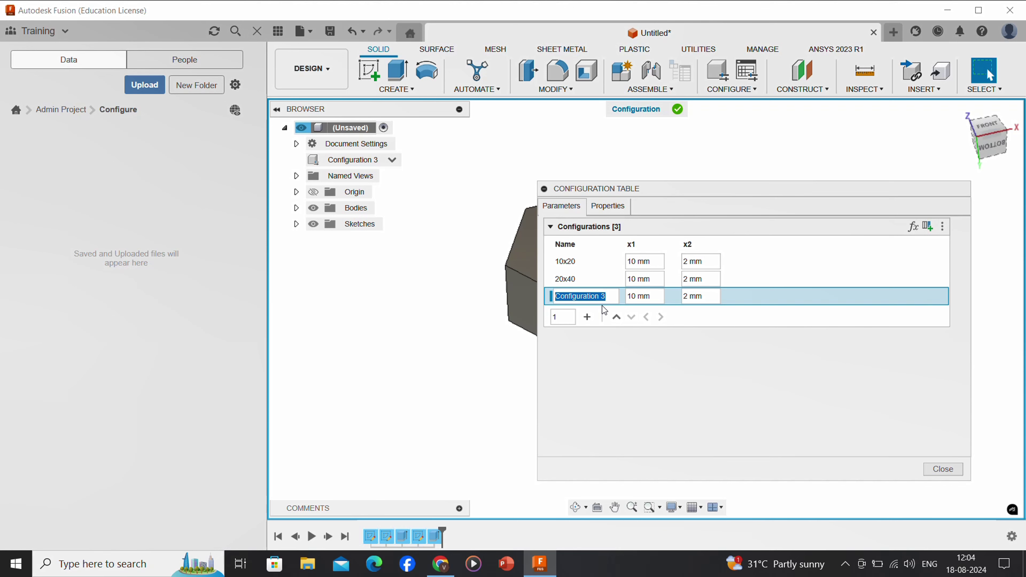
text(15x30)
key(Return)
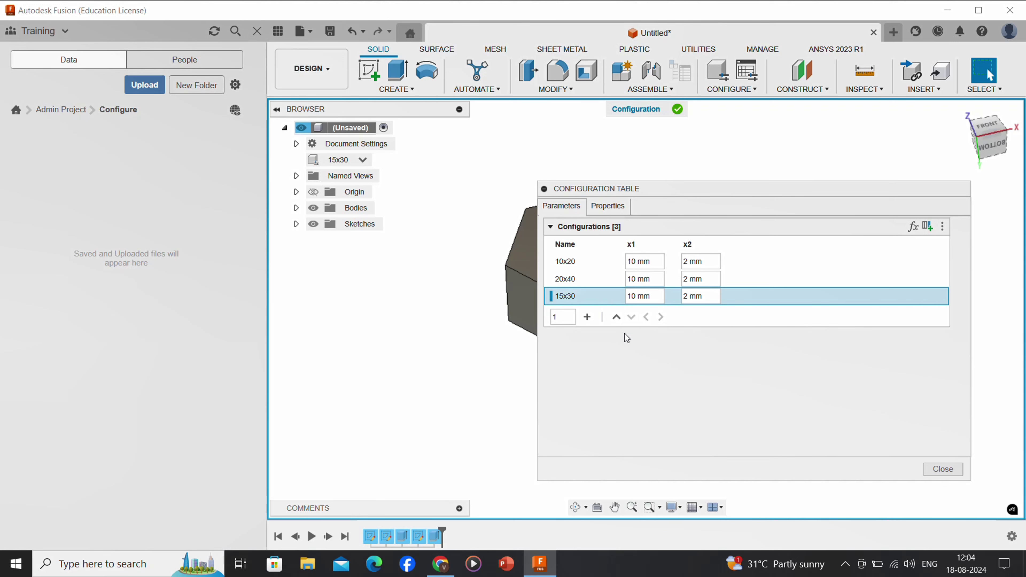
Set x1 to 15 for the 15x30 configuration and to 20 for the 20x40 configuration
click(622, 296)
text(15)
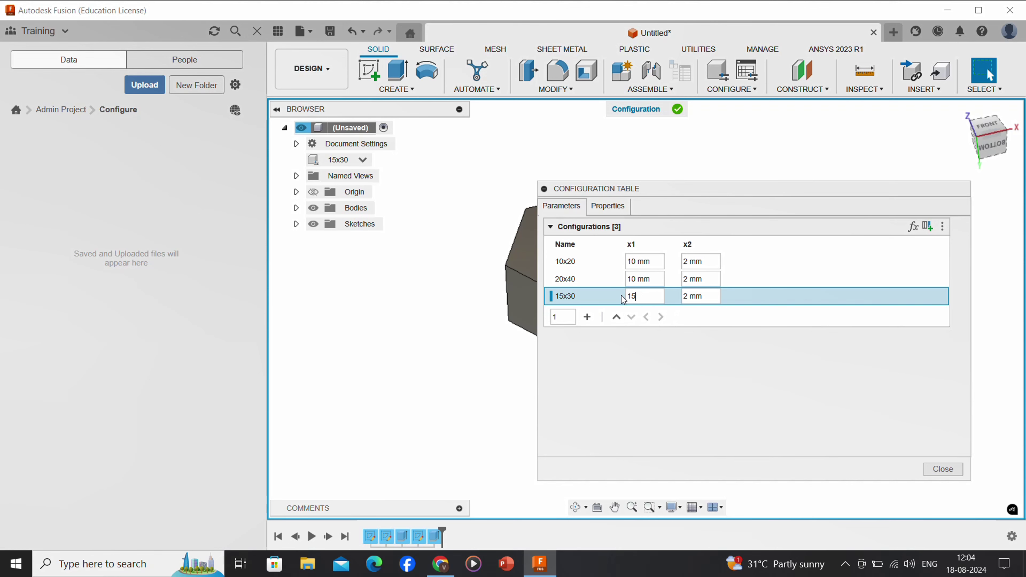
click(655, 277)
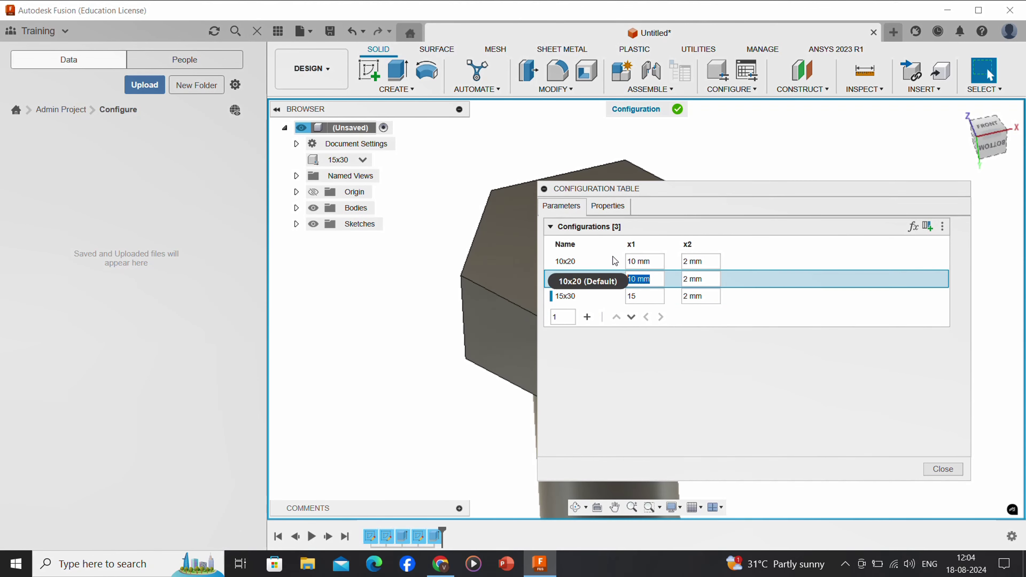
text(20)
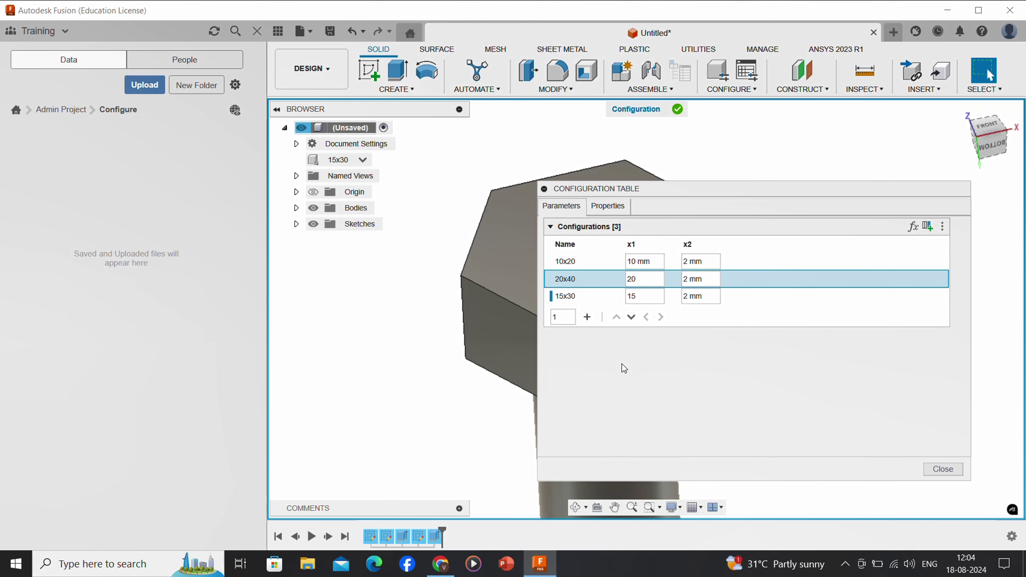
Add a fourth configuration named 25x50 and set its x1 value to 25
click(586, 317)
right_click(602, 314)
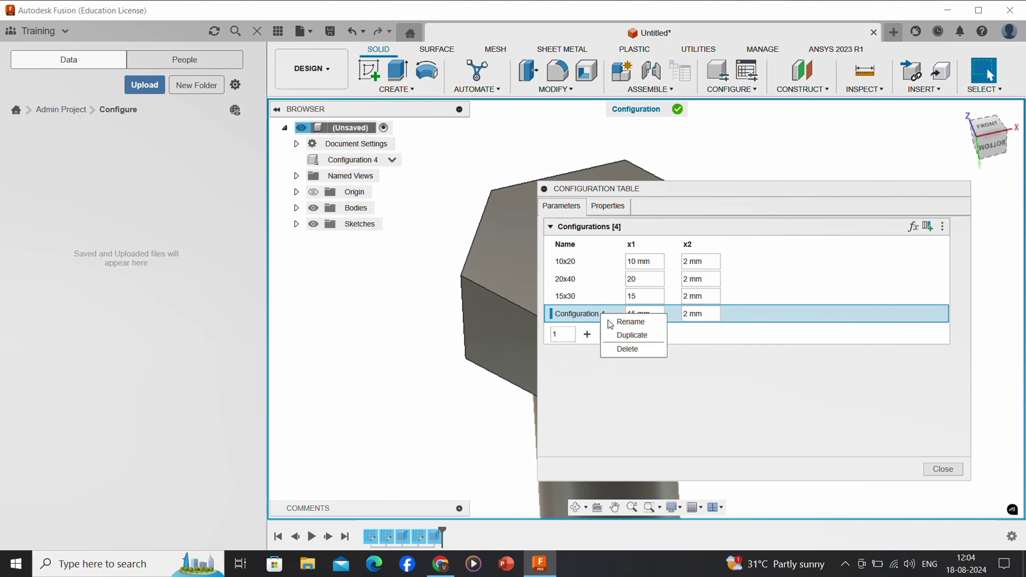
click(609, 322)
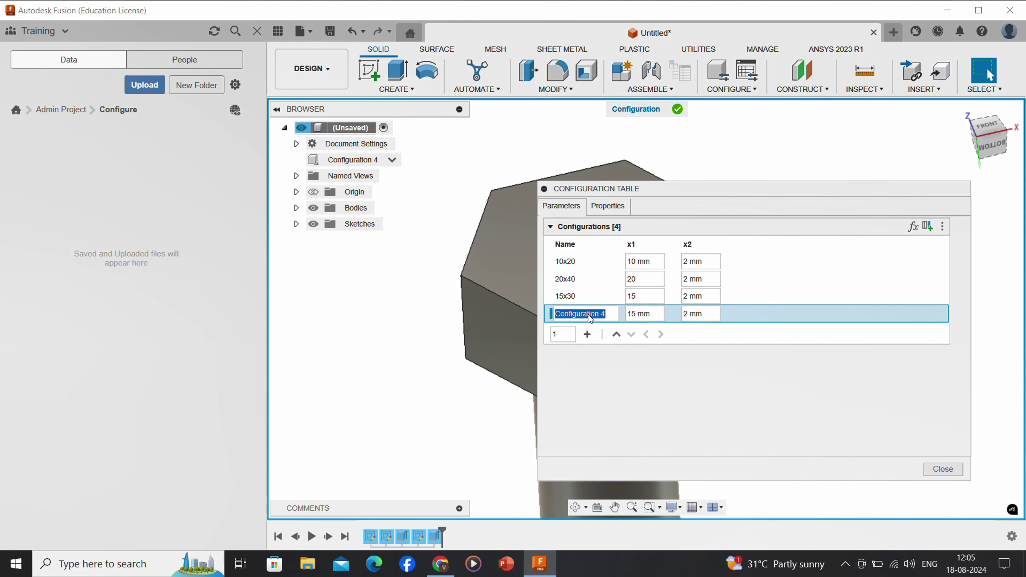
text(25x50)
key(Return)
drag(656, 314, 621, 315)
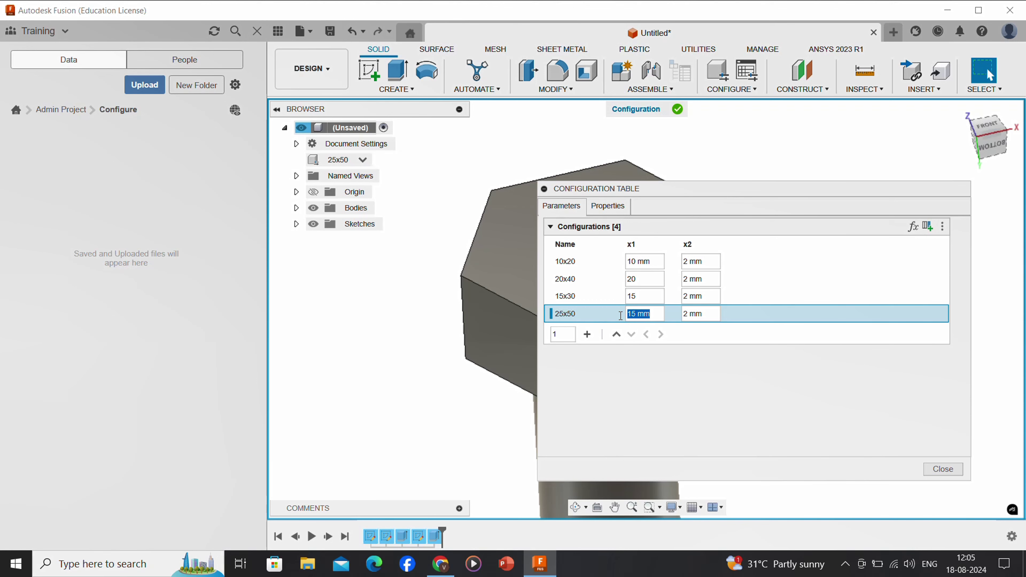
text(25)
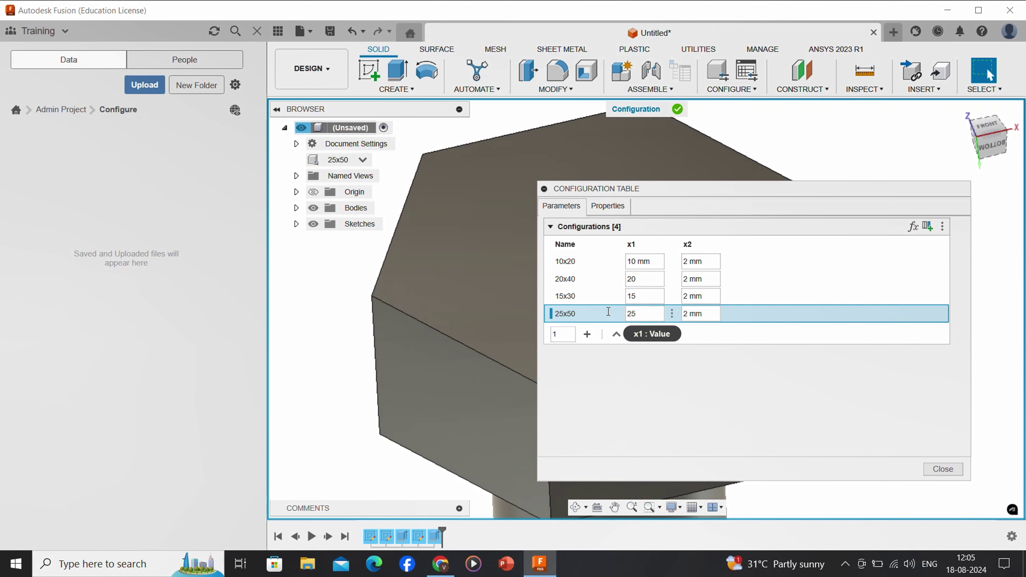
Add a fifth configuration named 5x10 with x1 set to 5, and close the configuration table
click(587, 333)
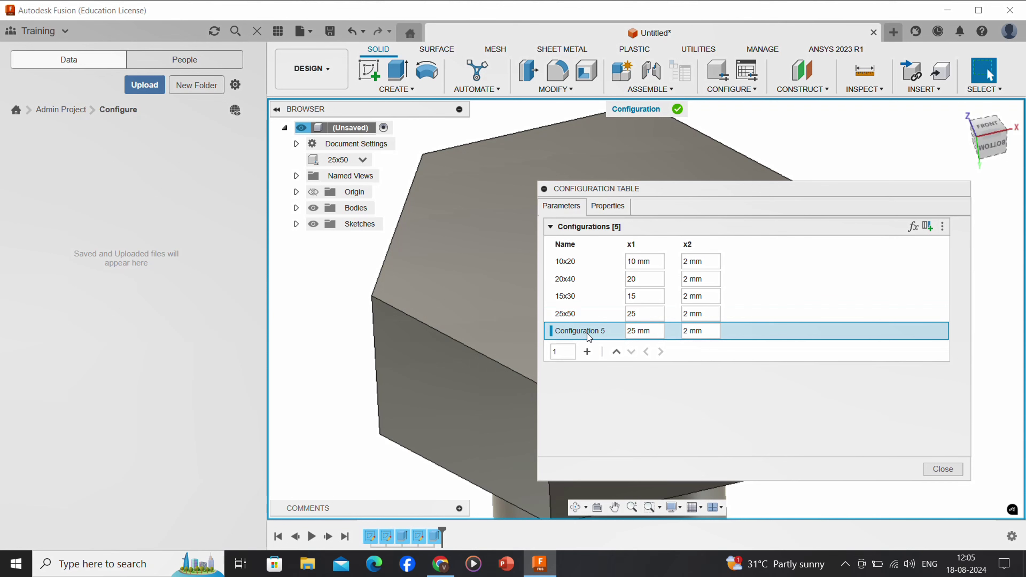
right_click(603, 335)
click(613, 338)
text(5)
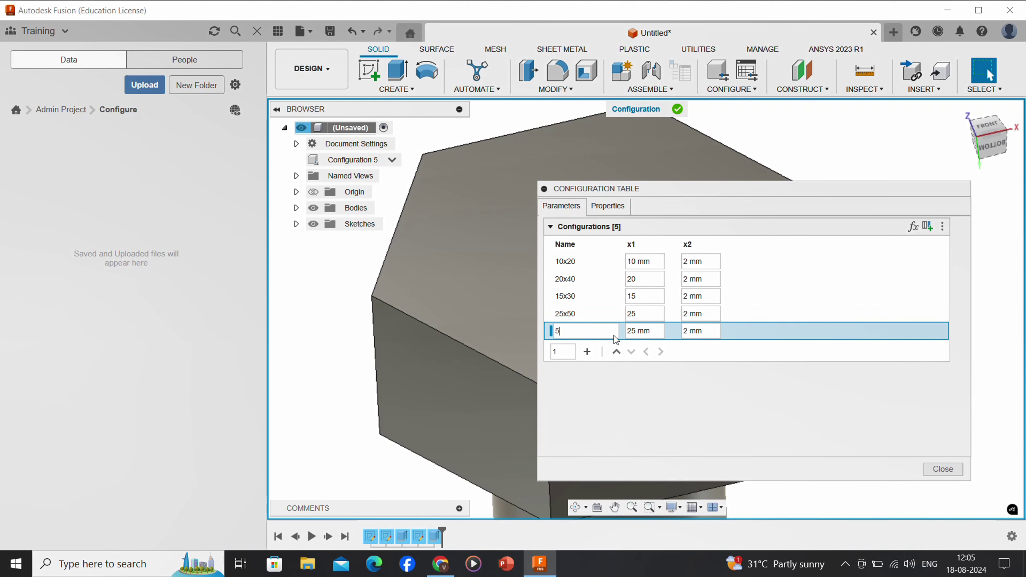
text(x10)
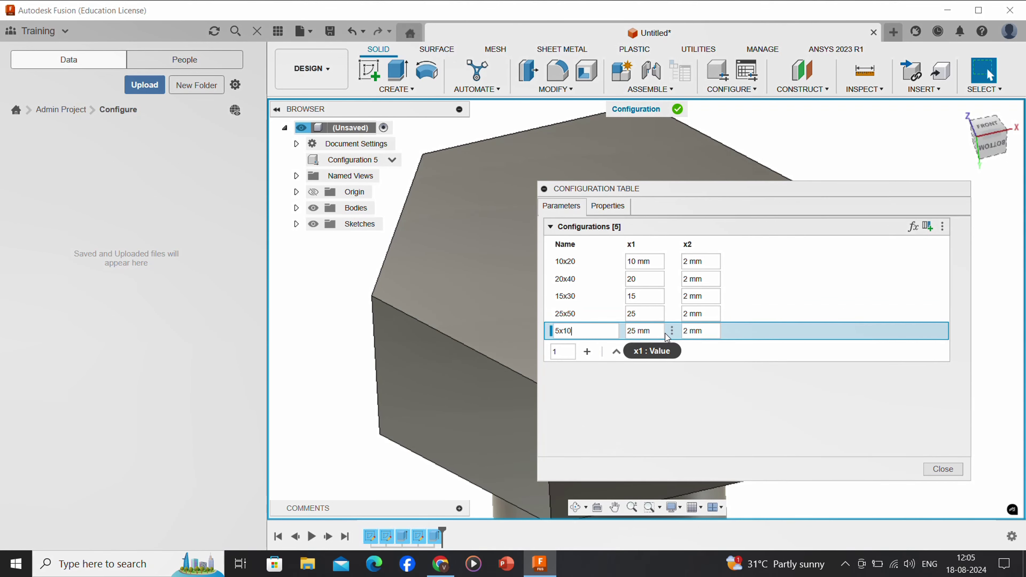
click(654, 332)
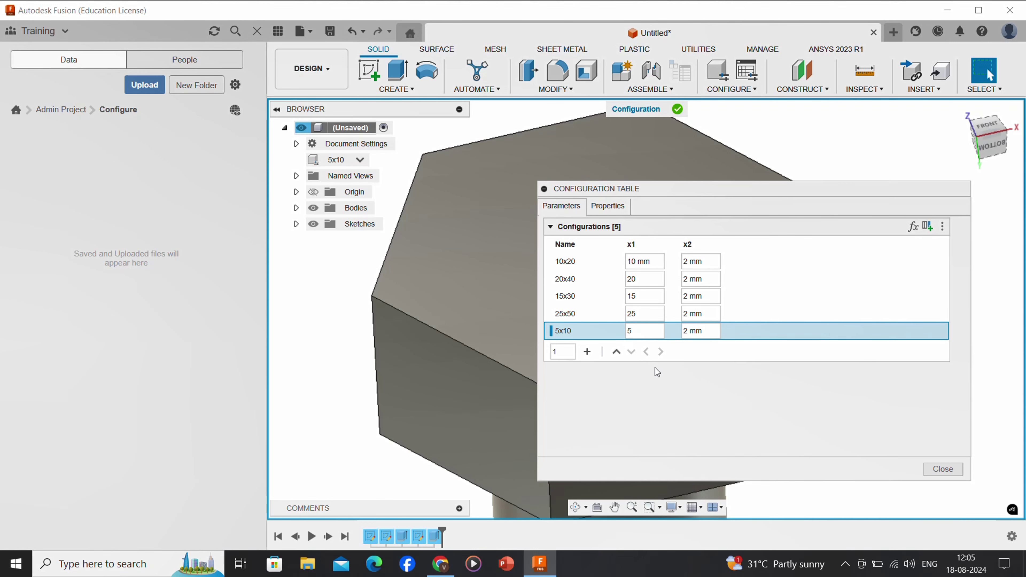
click(939, 470)
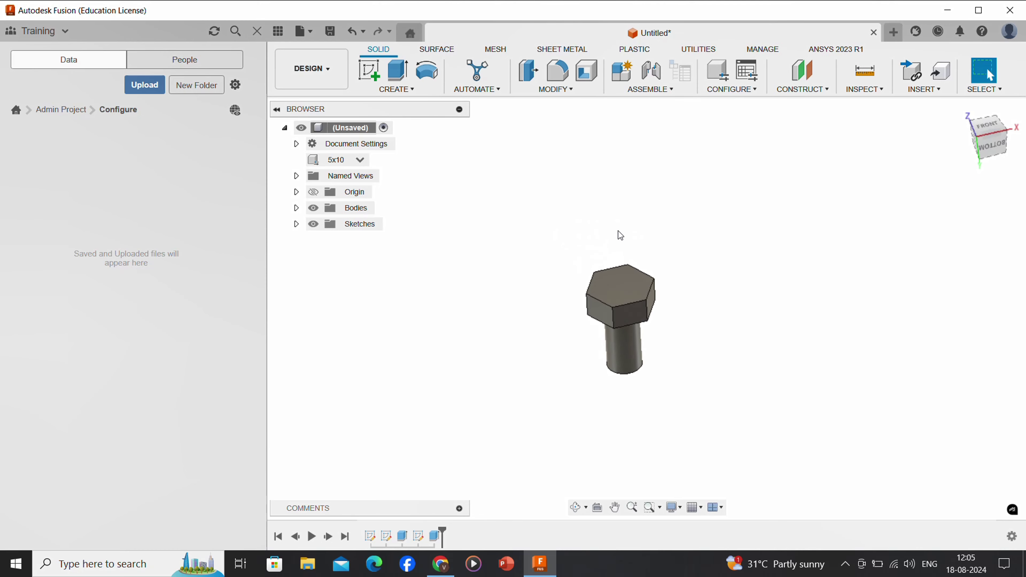
Activate the 10x20 and 20x40 configurations in turn to compare the bolt's size
click(359, 159)
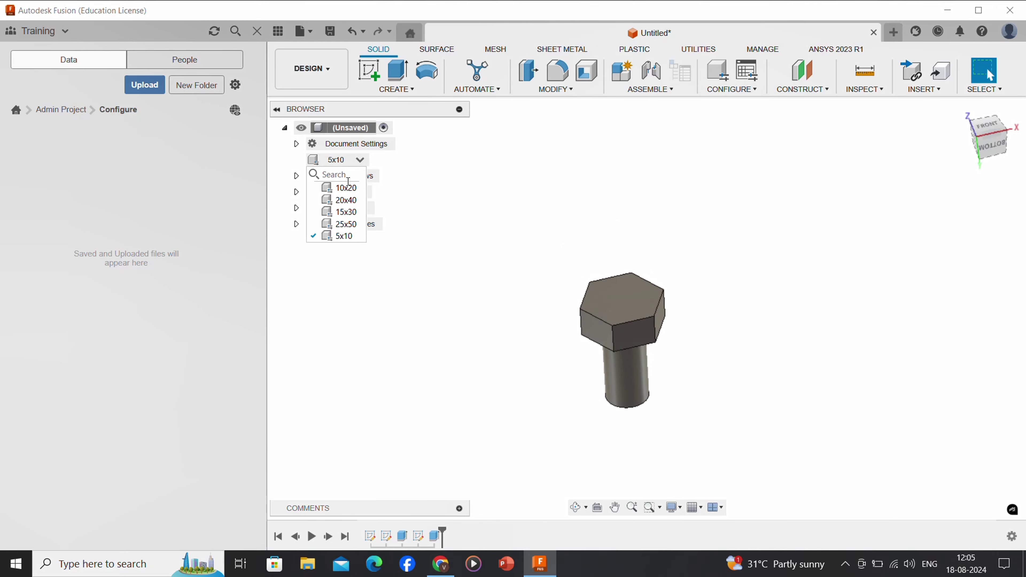
click(345, 192)
scroll(542, 268, down, 4)
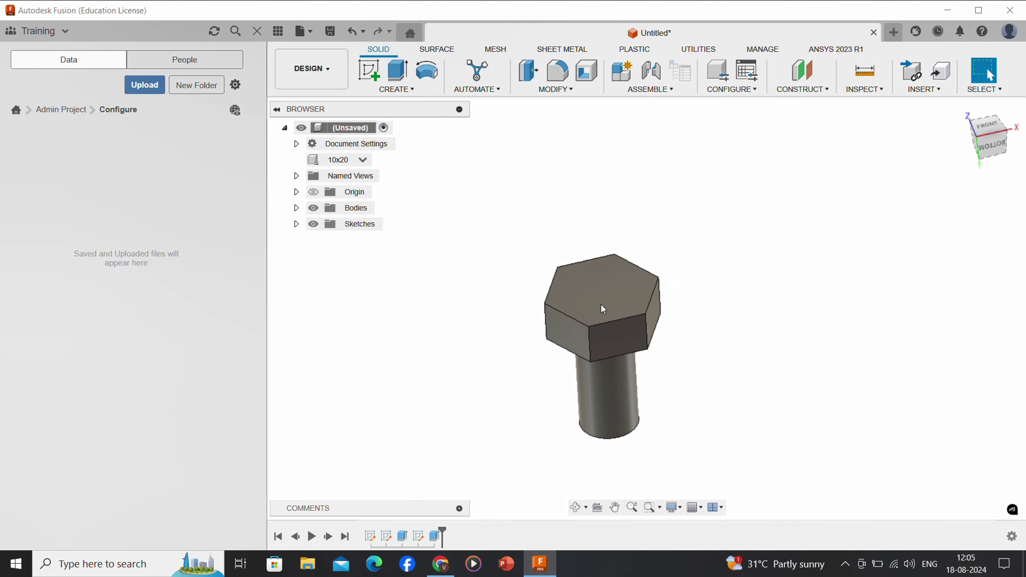
scroll(696, 355, up, 1)
shift+middle_drag(686, 326, 703, 346)
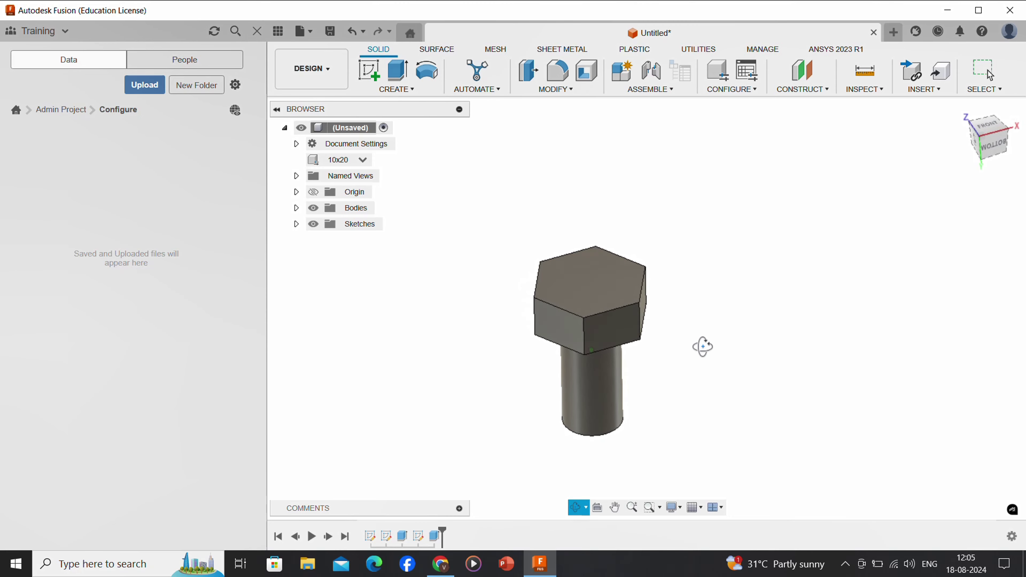
click(363, 160)
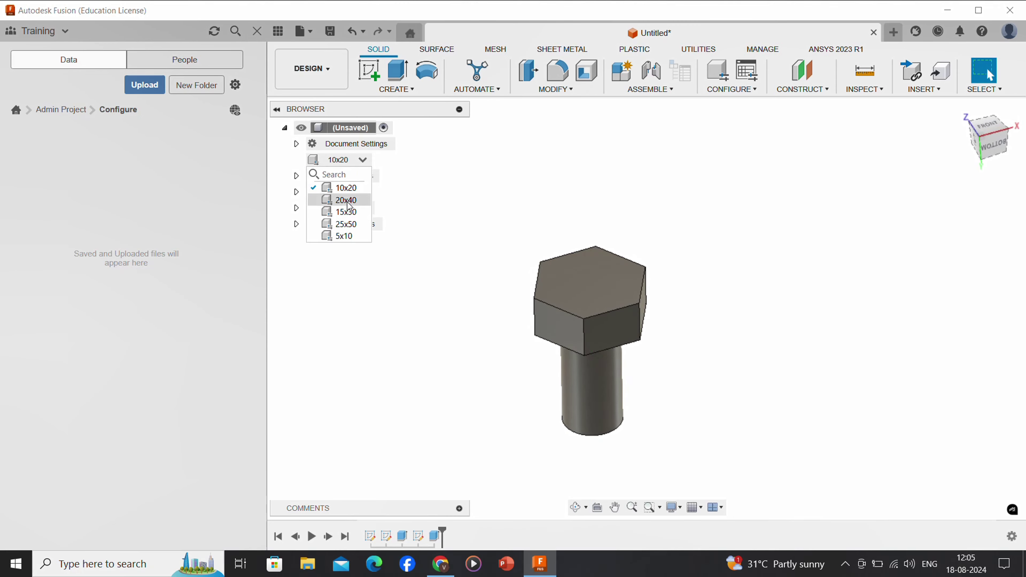
click(348, 200)
scroll(627, 457, up, 3)
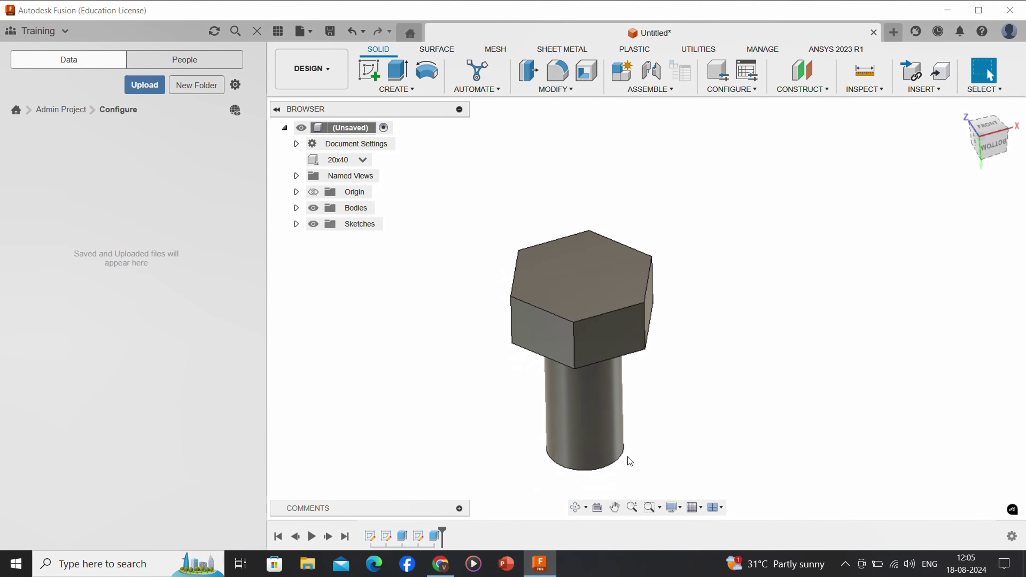
Activate the 5x10 configuration to check the bolt's size, and return to the 20x40 configuration
click(365, 160)
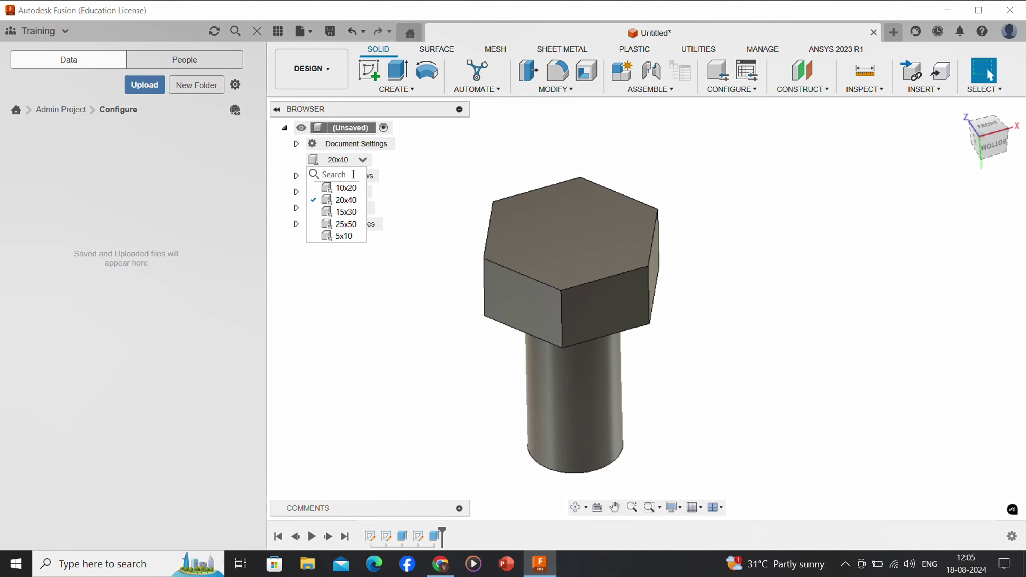
click(350, 235)
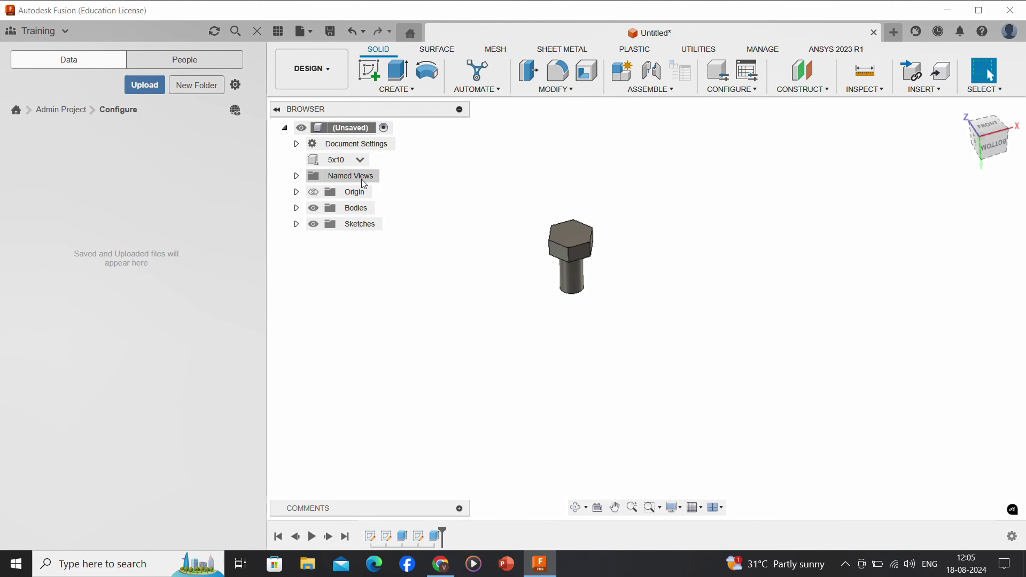
click(363, 161)
click(352, 201)
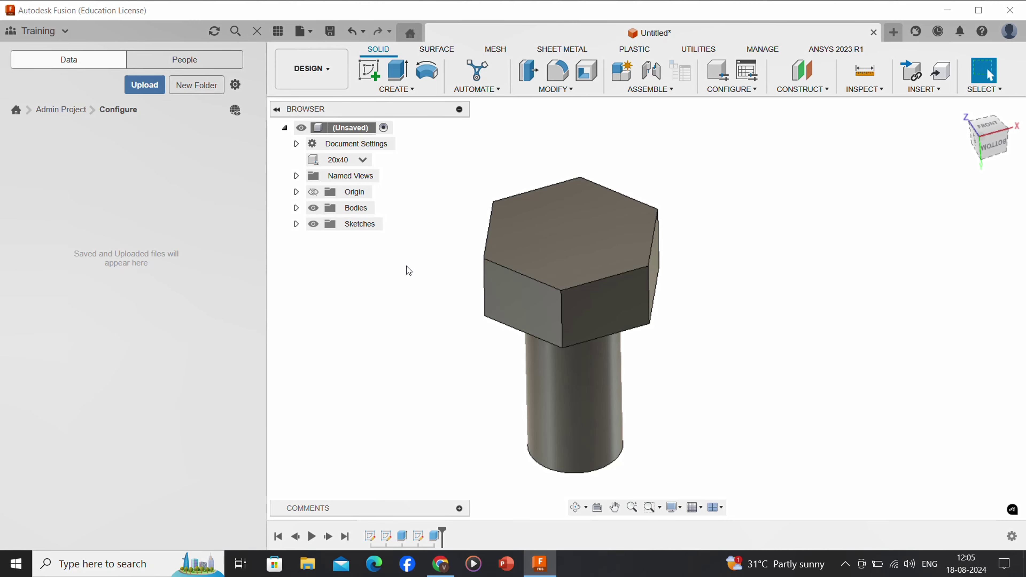
Save the configured bolt design as Part in the Configure folder of Admin Project
key(ctrl+s)
text(Pae)
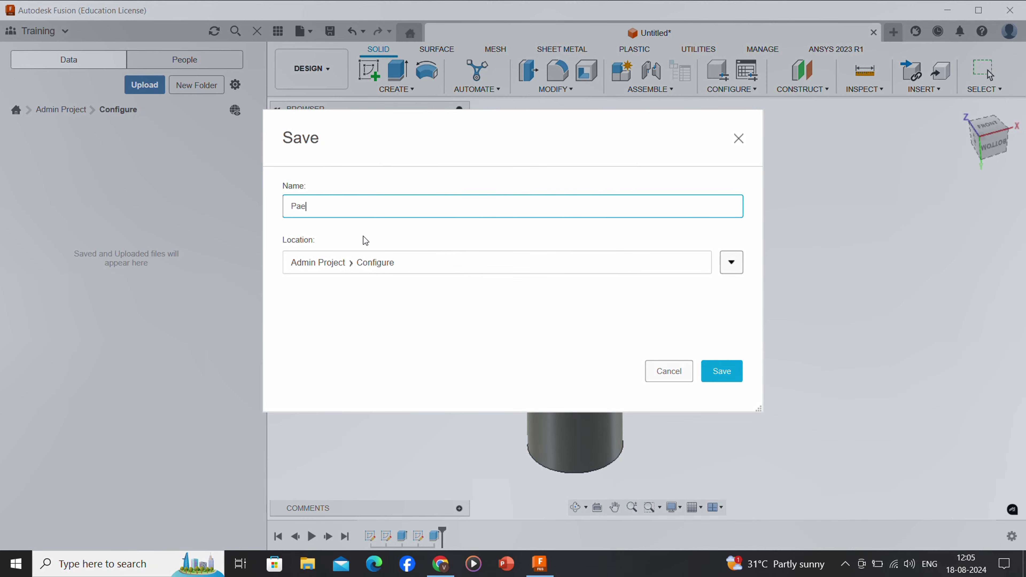
text(rt)
key(BackSpace)
key(BackSpace)
key(BackSpace)
text(rt)
click(721, 371)
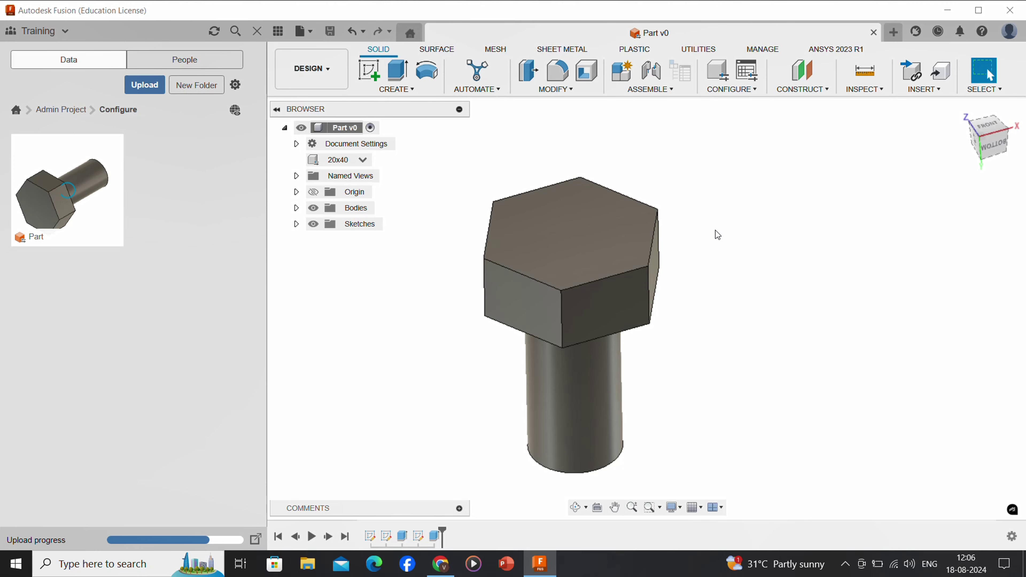
Start a new design and insert the 5x10 configuration of Part at its default position
click(893, 32)
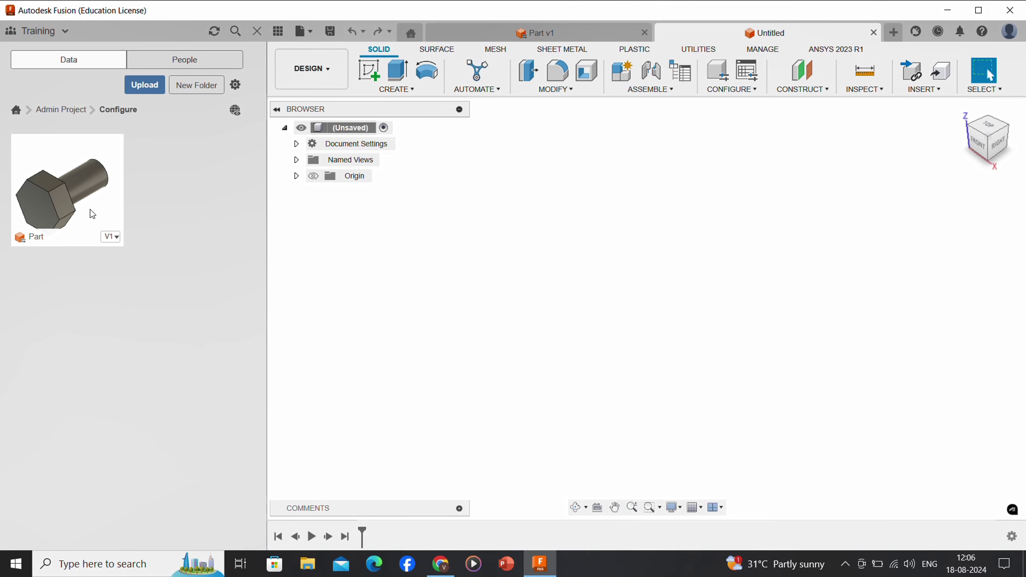
drag(90, 209, 393, 282)
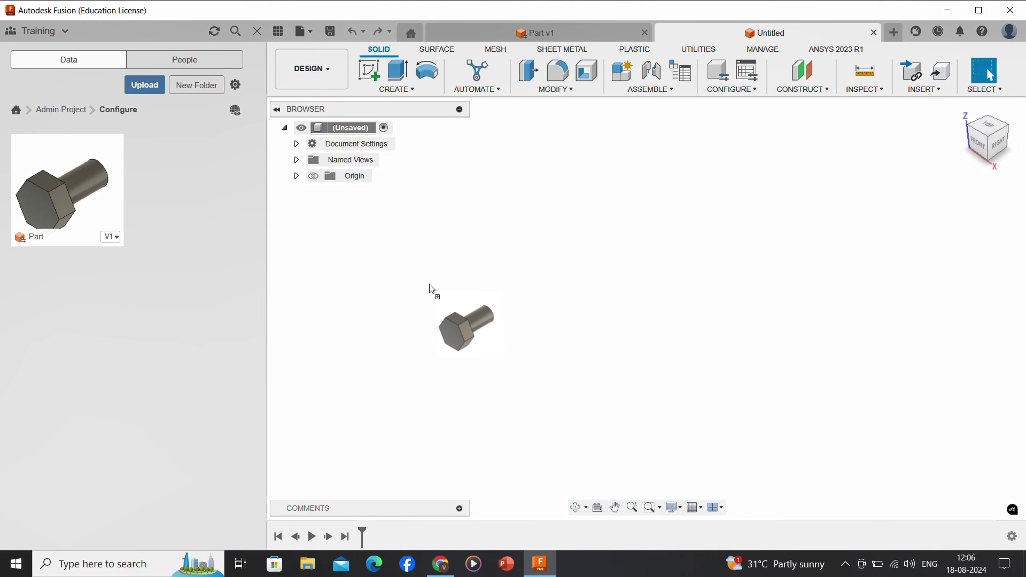
drag(432, 289, 432, 289)
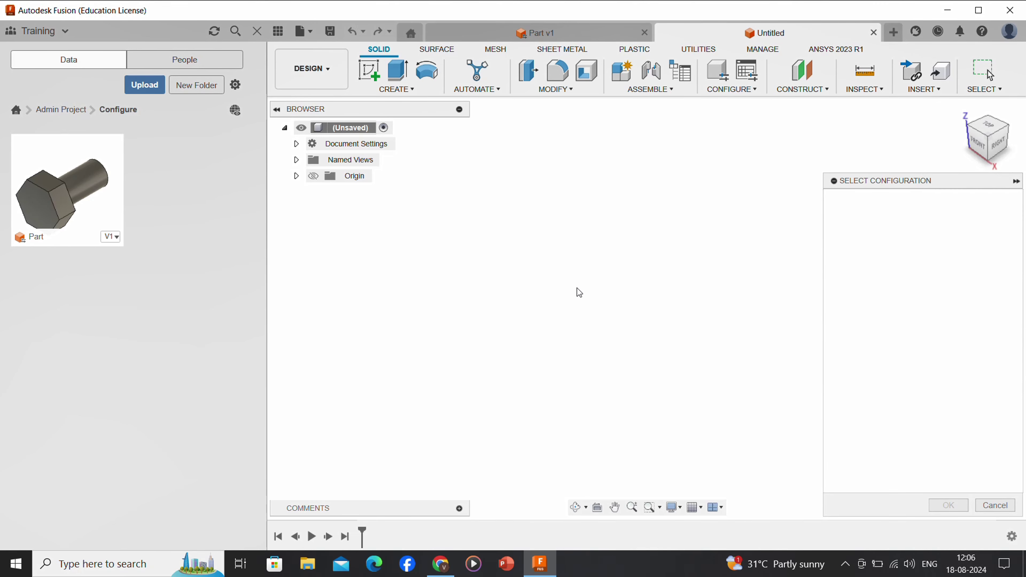
scroll(880, 379, down, 2)
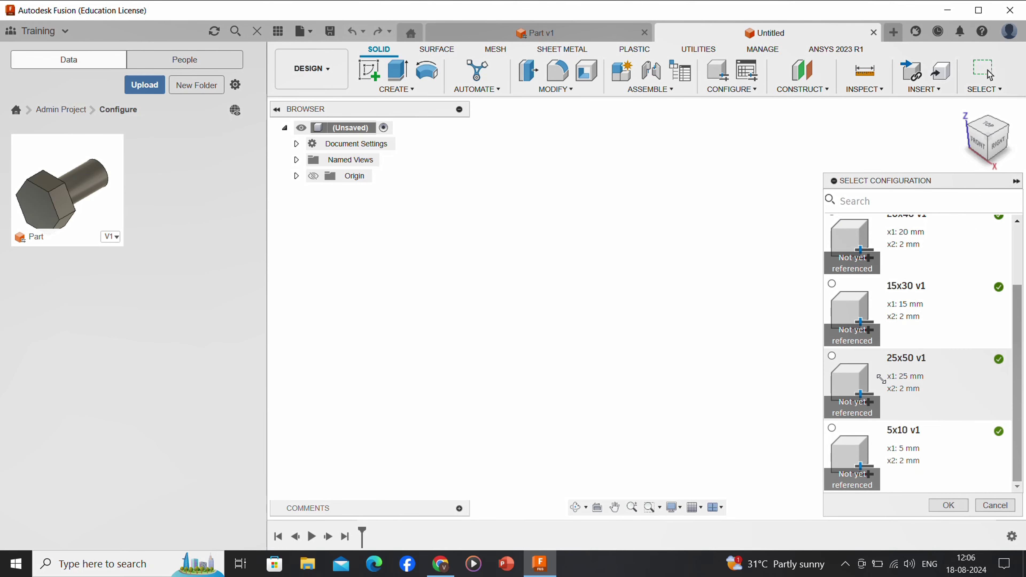
click(832, 430)
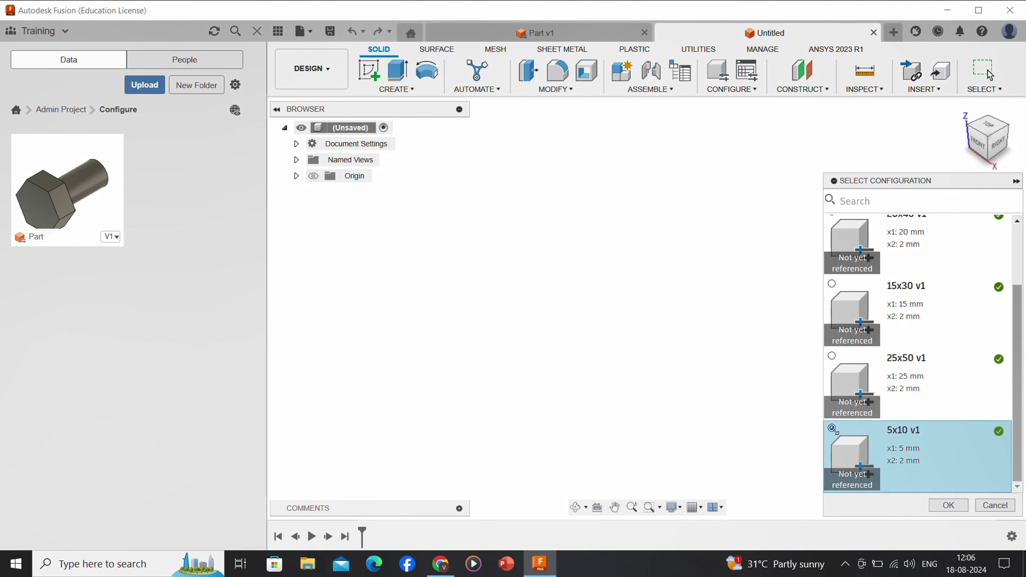
click(948, 505)
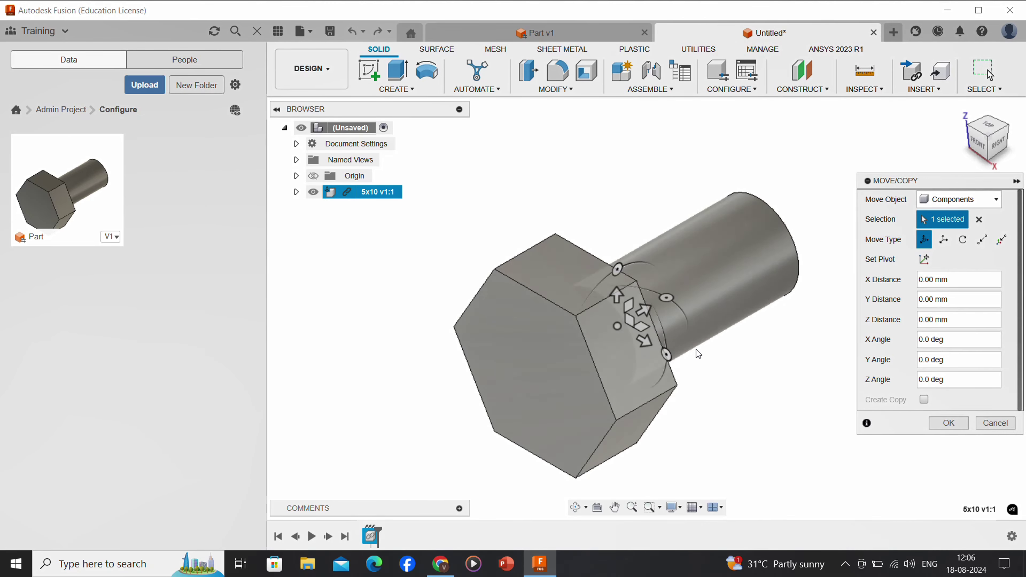
click(948, 423)
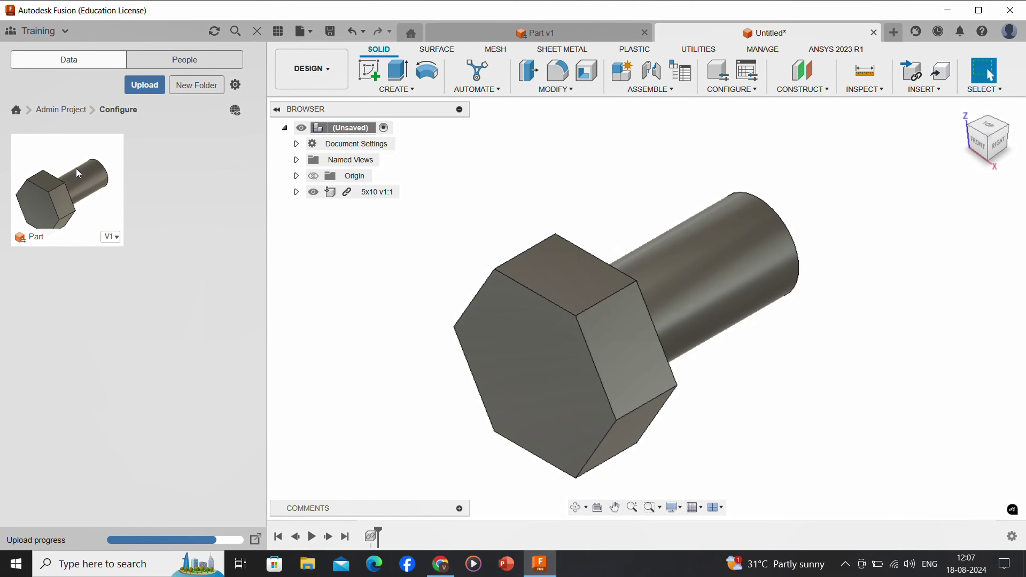
Insert the 10x20 configuration of Part and move it about 19 mm along X, beside the 5x10 bolt
drag(76, 168, 582, 267)
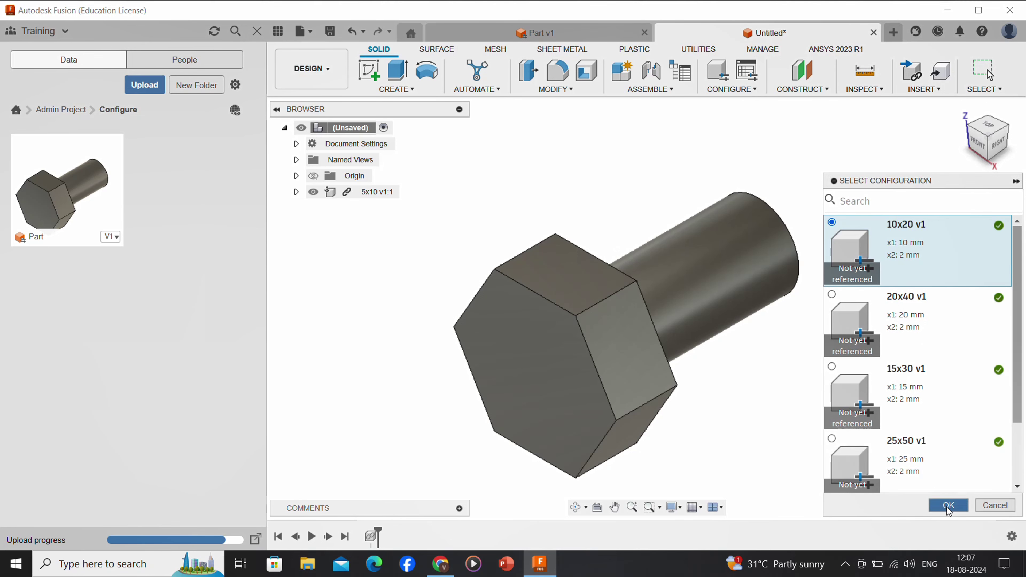
click(948, 506)
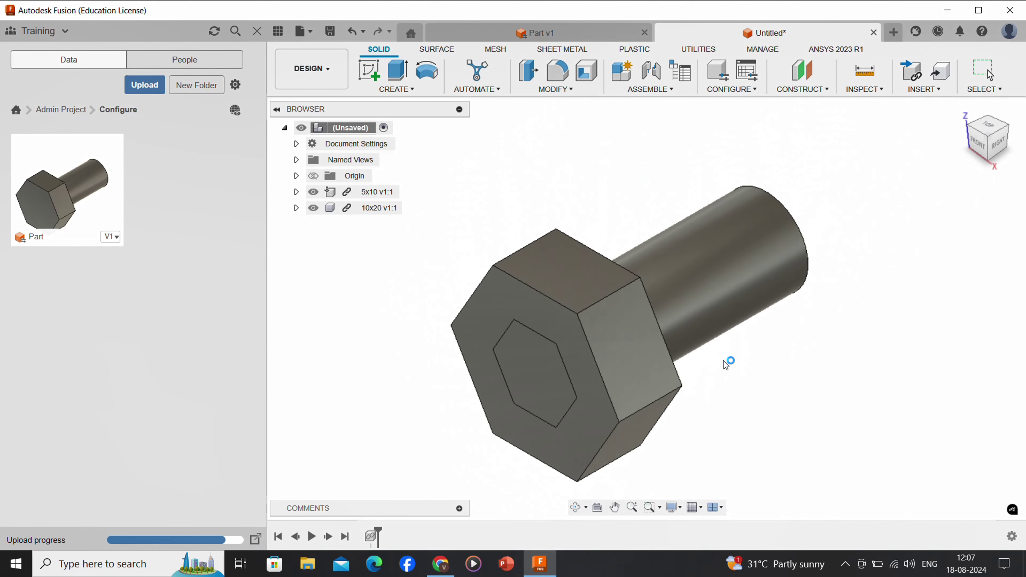
scroll(722, 361, down, 3)
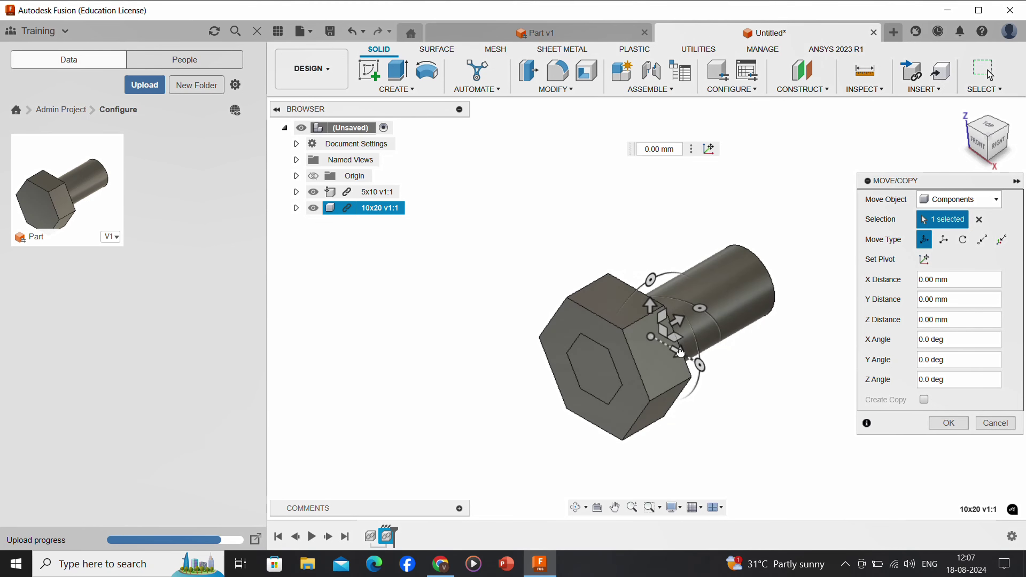
drag(679, 351, 779, 421)
click(870, 435)
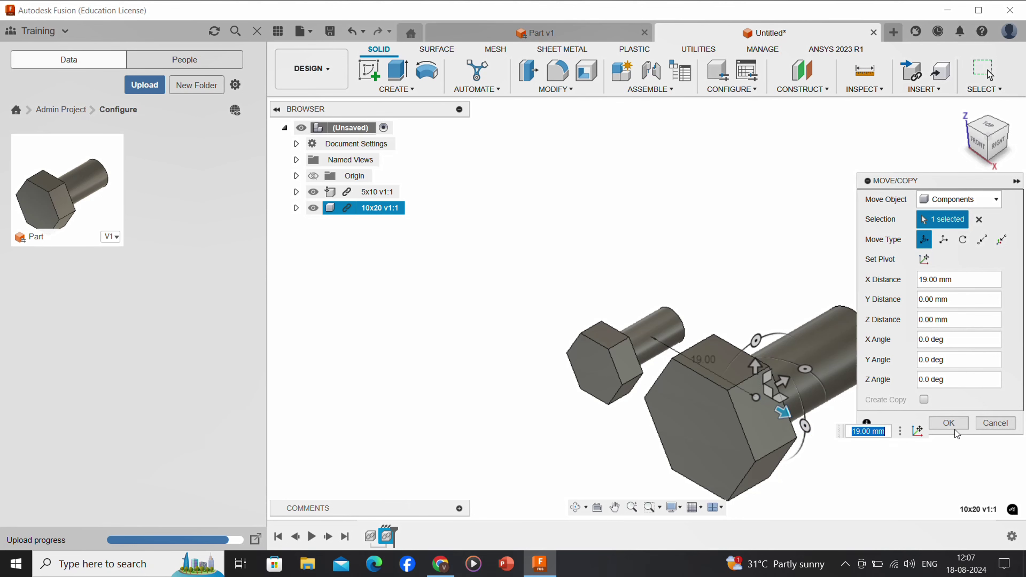
click(950, 425)
Insert the 15x30 configuration of Part and move it about 50 mm along X, beyond the 10x20 bolt
scroll(882, 423, down, 2)
middle_drag(878, 417, 659, 311)
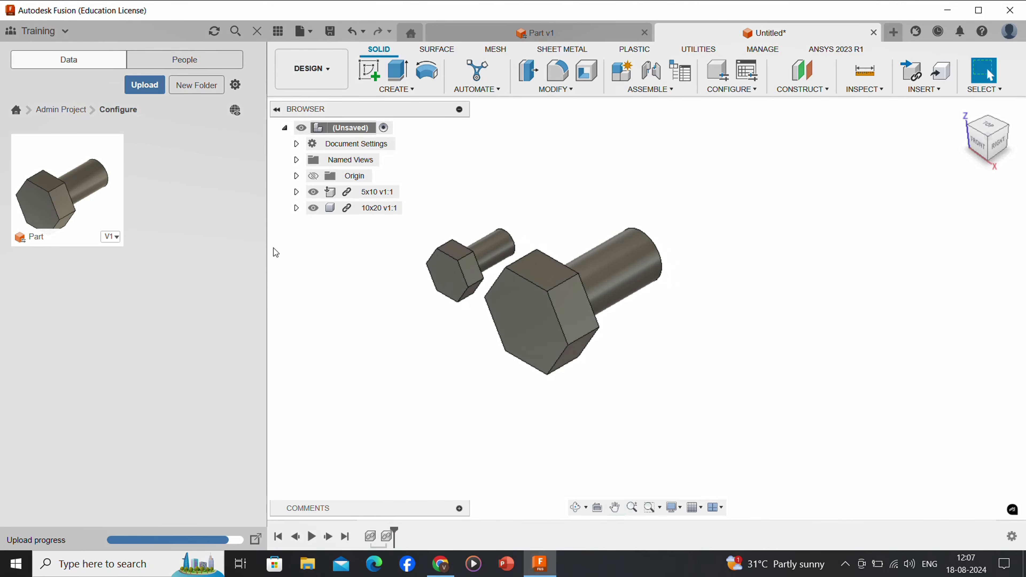
drag(77, 206, 476, 243)
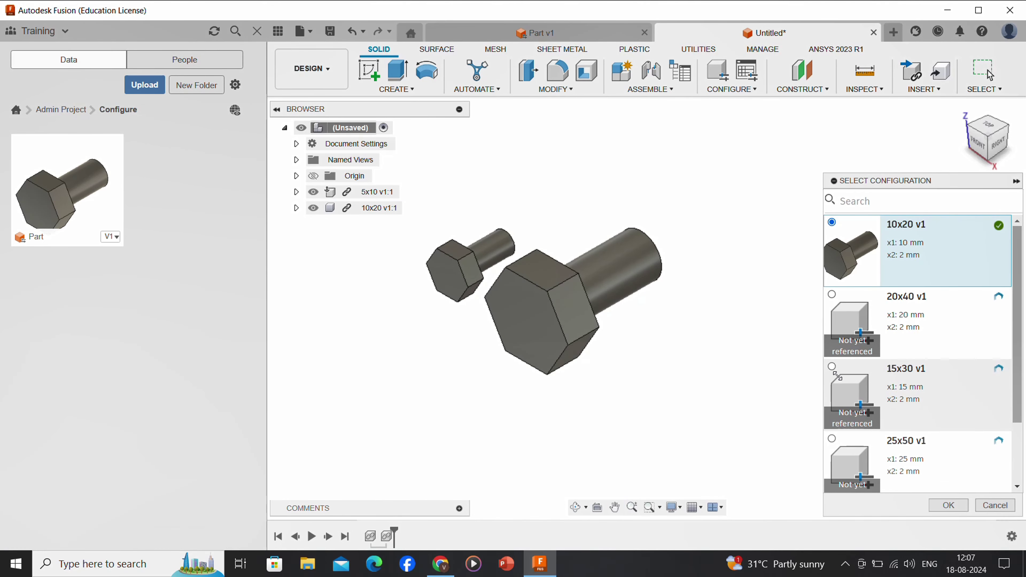
click(831, 368)
click(947, 505)
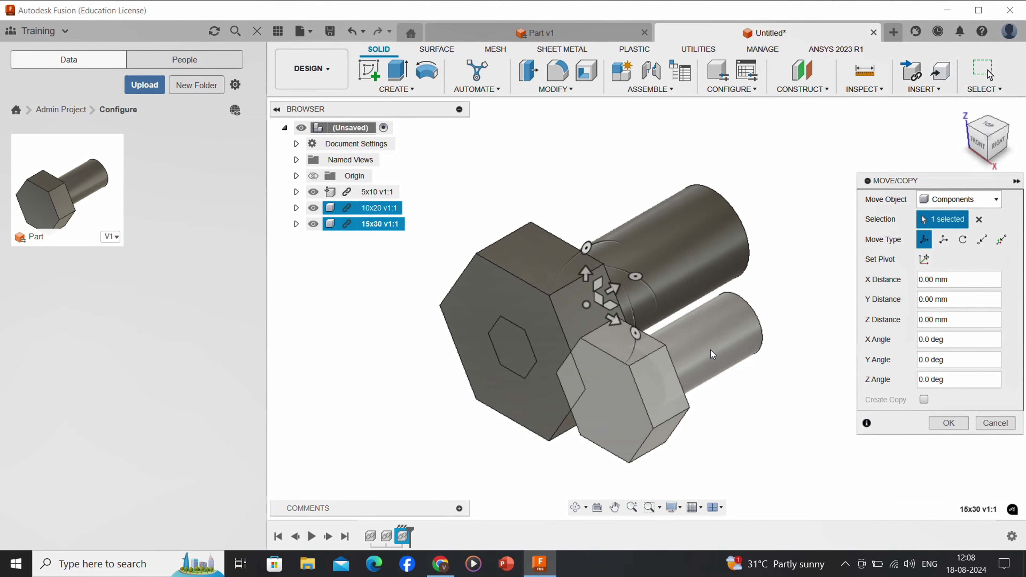
scroll(639, 330, down, 3)
drag(636, 329, 760, 388)
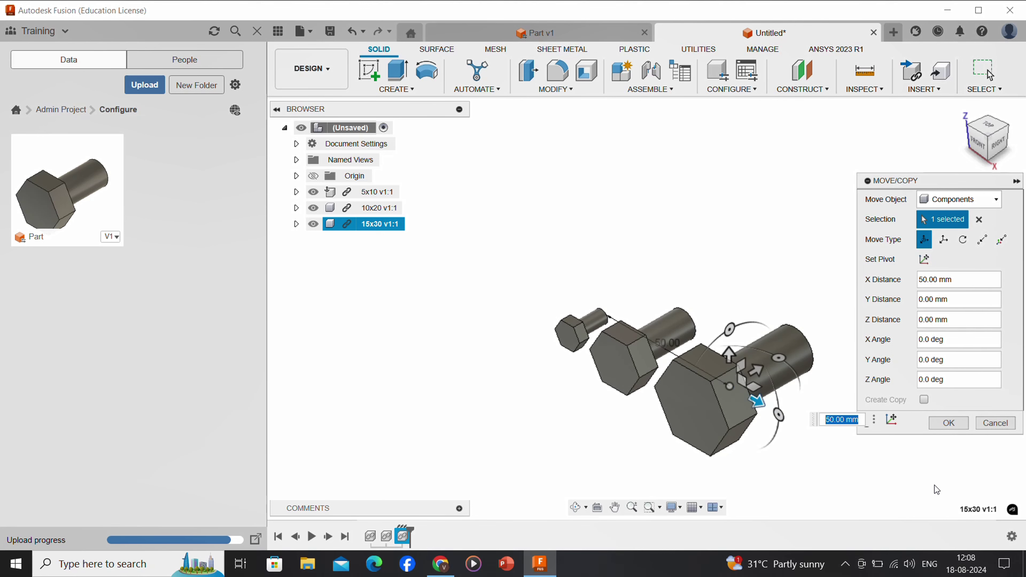
click(948, 425)
Insert the 20x40 configuration of Part and move it about 95 mm along X, beyond the 15x30 bolt
drag(84, 171, 612, 296)
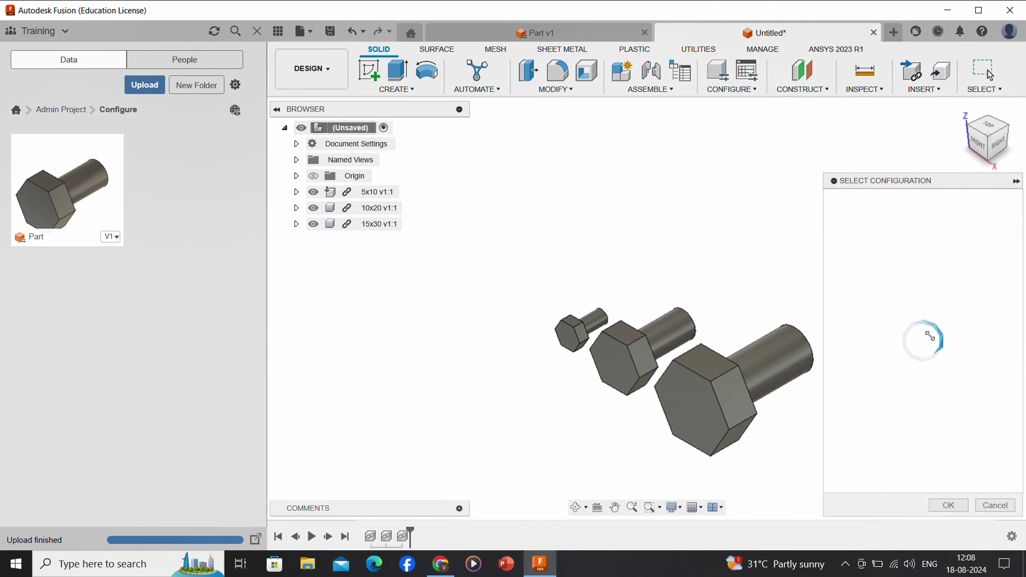
click(947, 505)
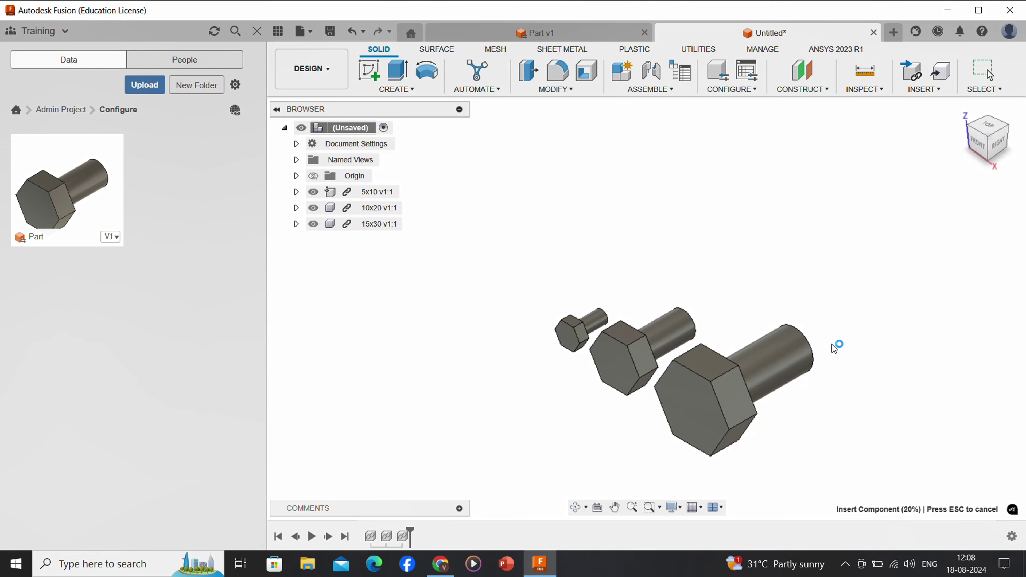
scroll(828, 331, down, 2)
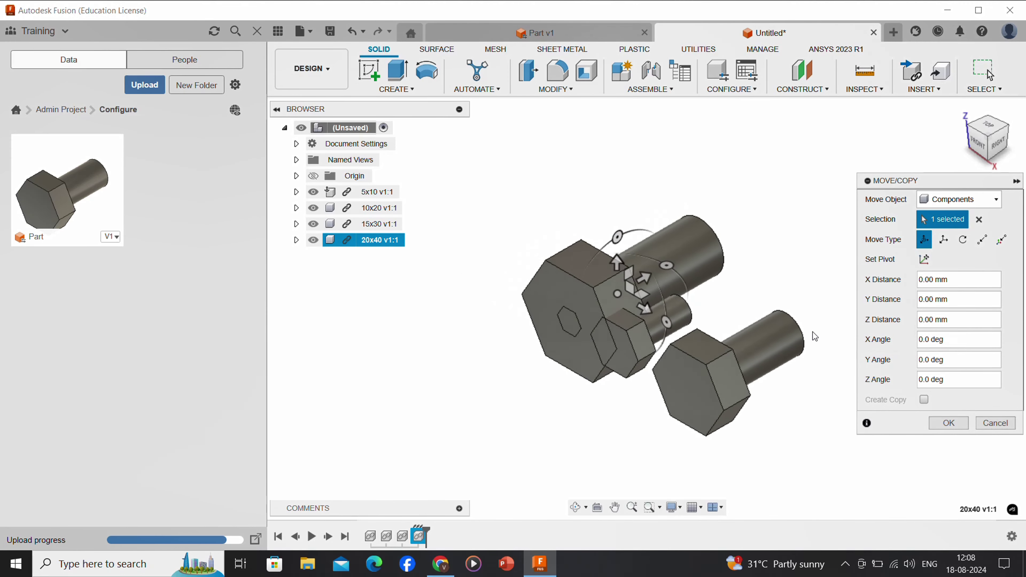
middle_drag(813, 332, 678, 298)
drag(511, 279, 736, 408)
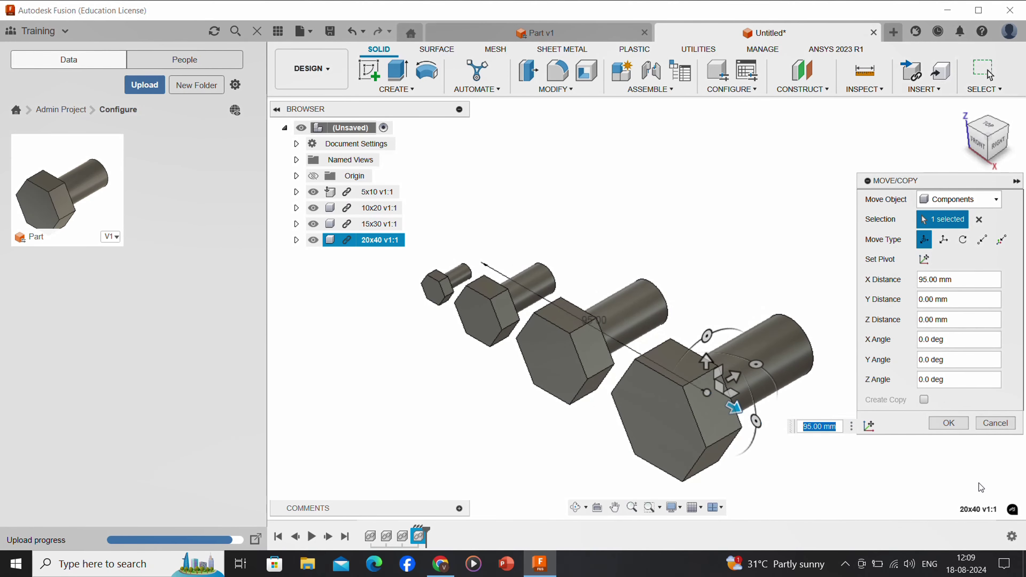
click(948, 423)
Insert the 25x50 configuration of Part and move it along X to the end of the bolt row, beyond the 20x40 bolt
middle_drag(853, 399, 827, 326)
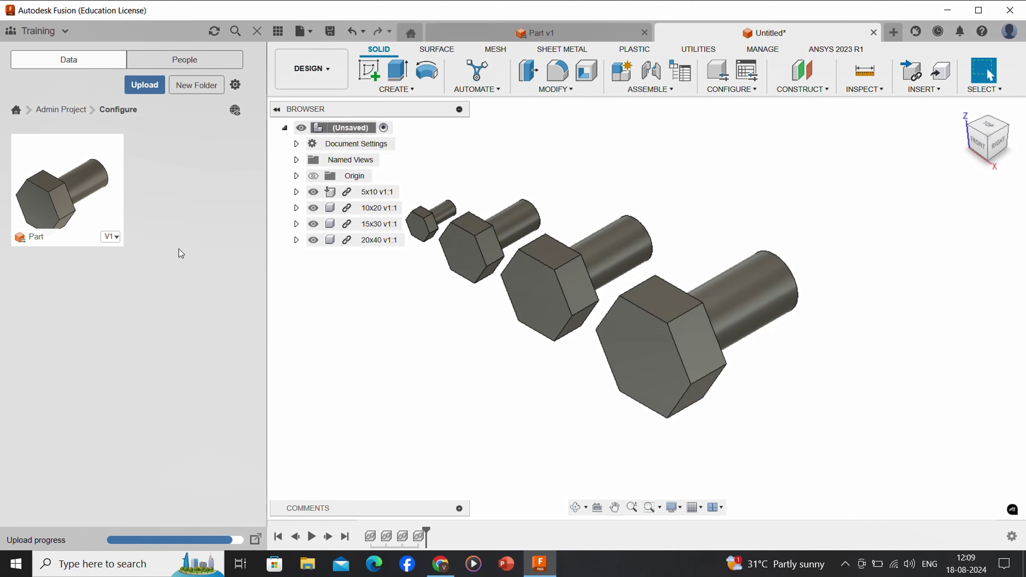
click(393, 241)
scroll(925, 348, down, 1)
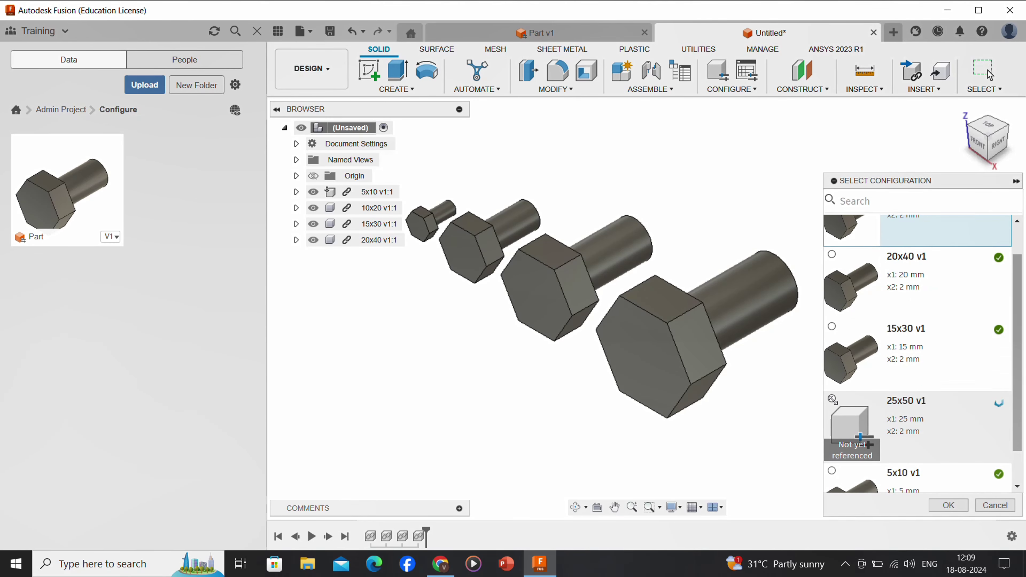
click(832, 399)
click(948, 504)
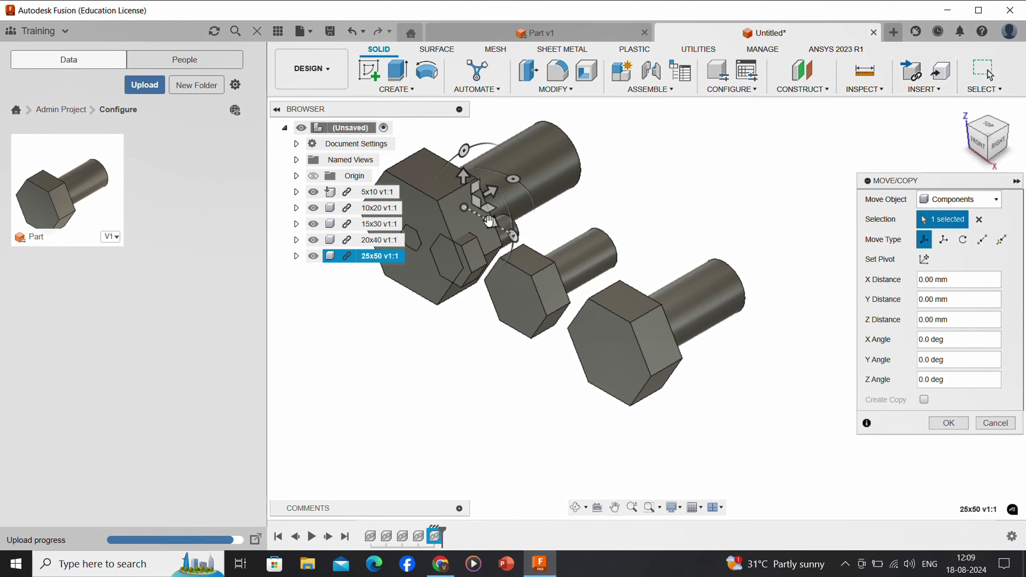
drag(488, 221, 795, 399)
click(954, 429)
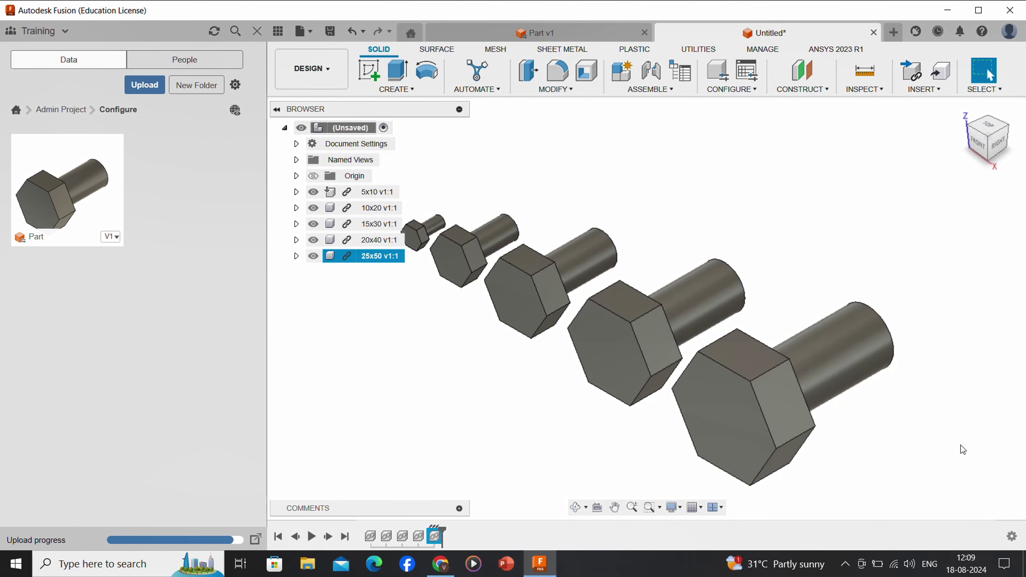